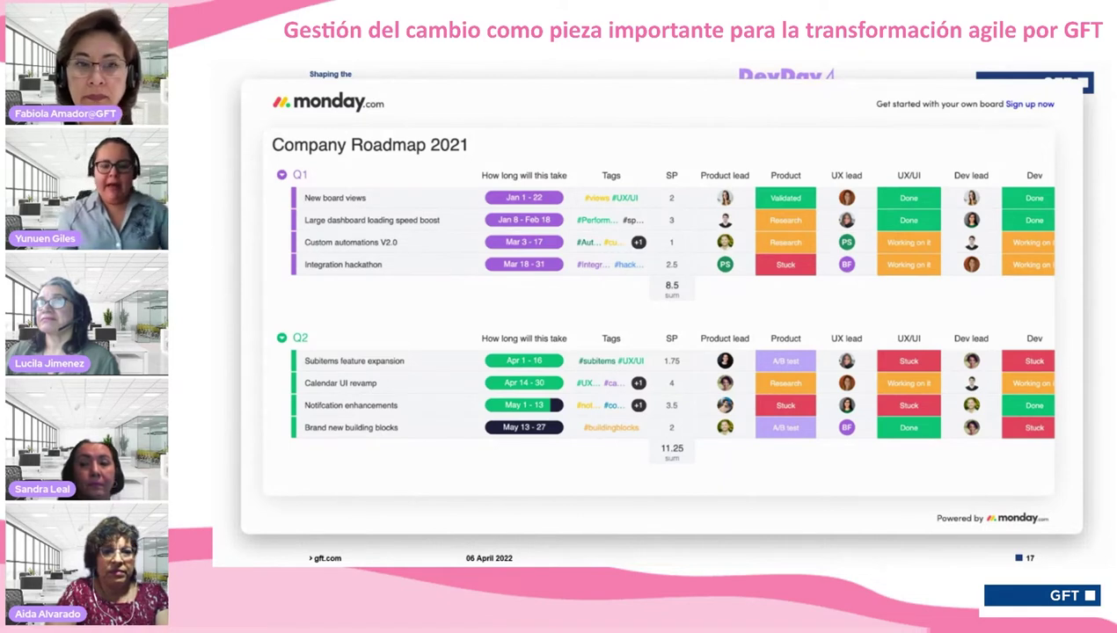
Step: Switch to Jira and review the issue types offered for a new issue in the Workshop Demo project
{"action": "key", "text": "alt+Tab"}
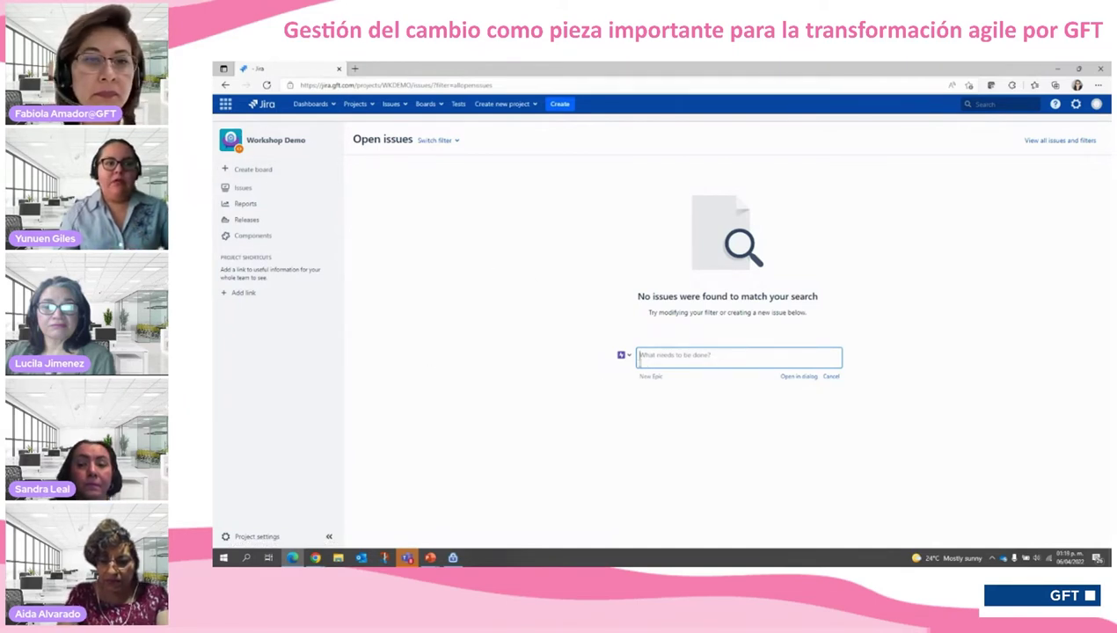
{"action": "left_click", "coordinate": [624, 356]}
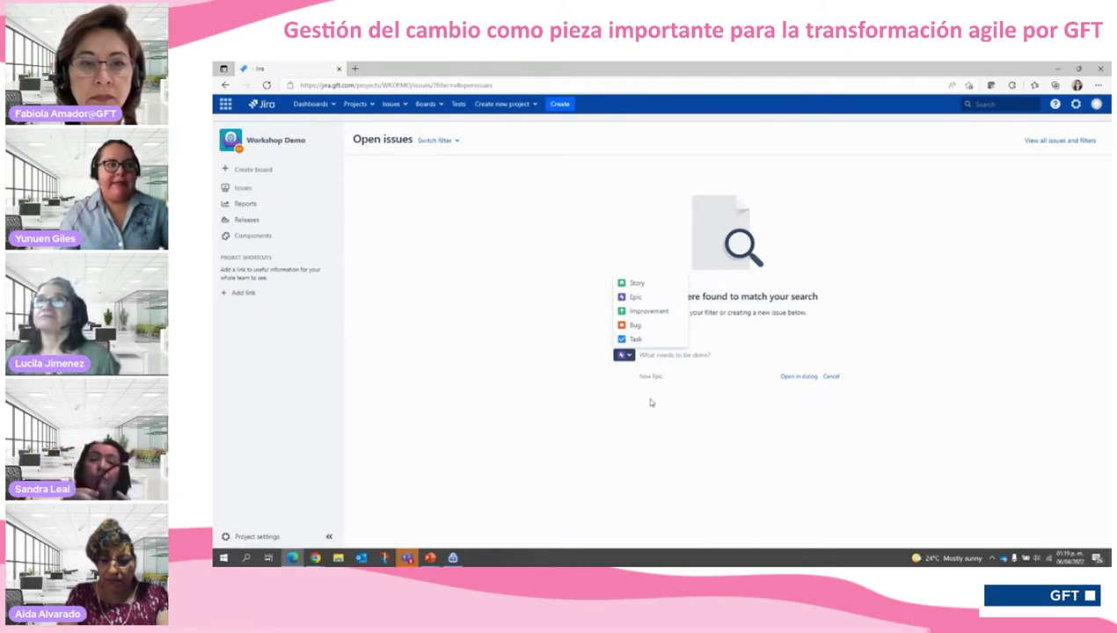
{"action": "key", "text": "Escape"}
Step: Open the backlog of the Dev4Women Workshop project
{"action": "left_click", "coordinate": [373, 110]}
{"action": "left_click", "coordinate": [371, 107]}
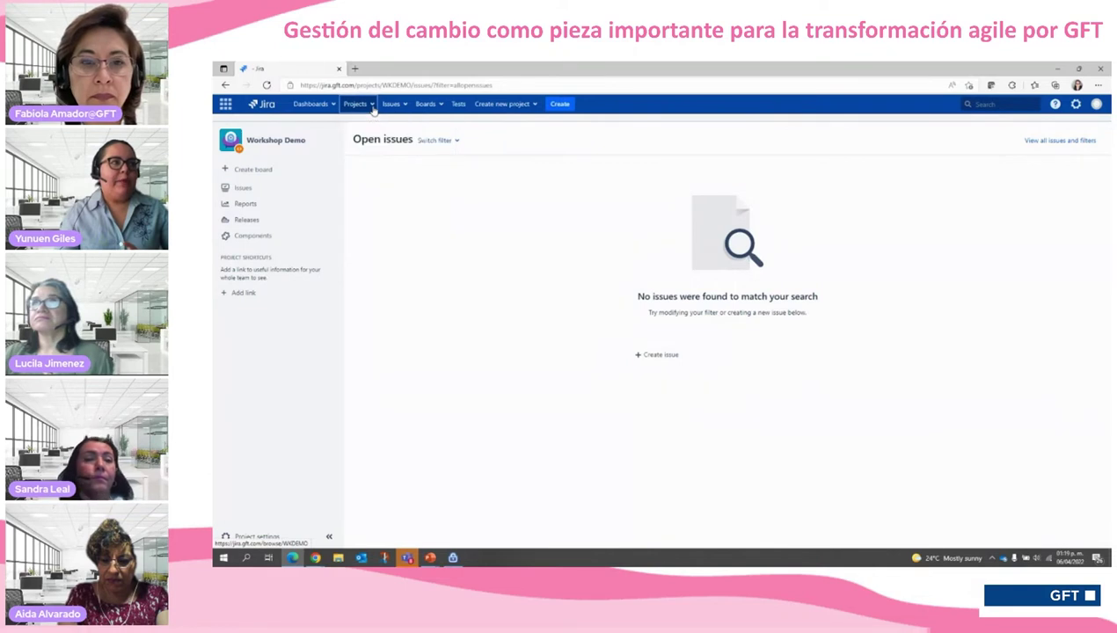
{"action": "left_click", "coordinate": [371, 109]}
{"action": "left_click", "coordinate": [352, 170]}
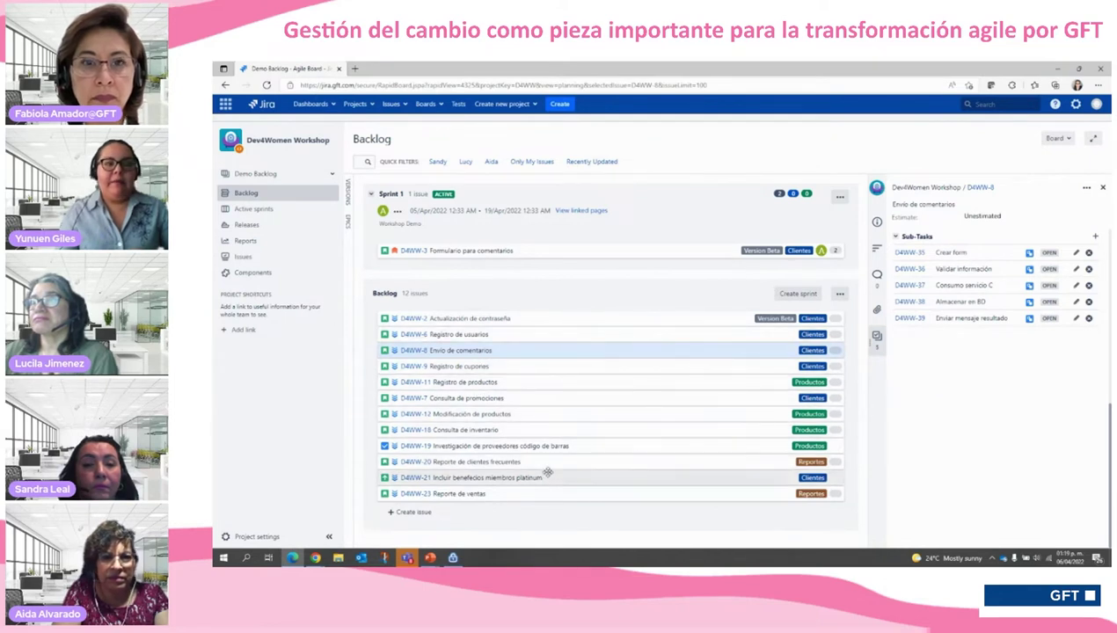
Step: Open the story "Actualización de contraseña" for editing and try assigning it to the Productos epic
{"action": "left_click", "coordinate": [473, 320]}
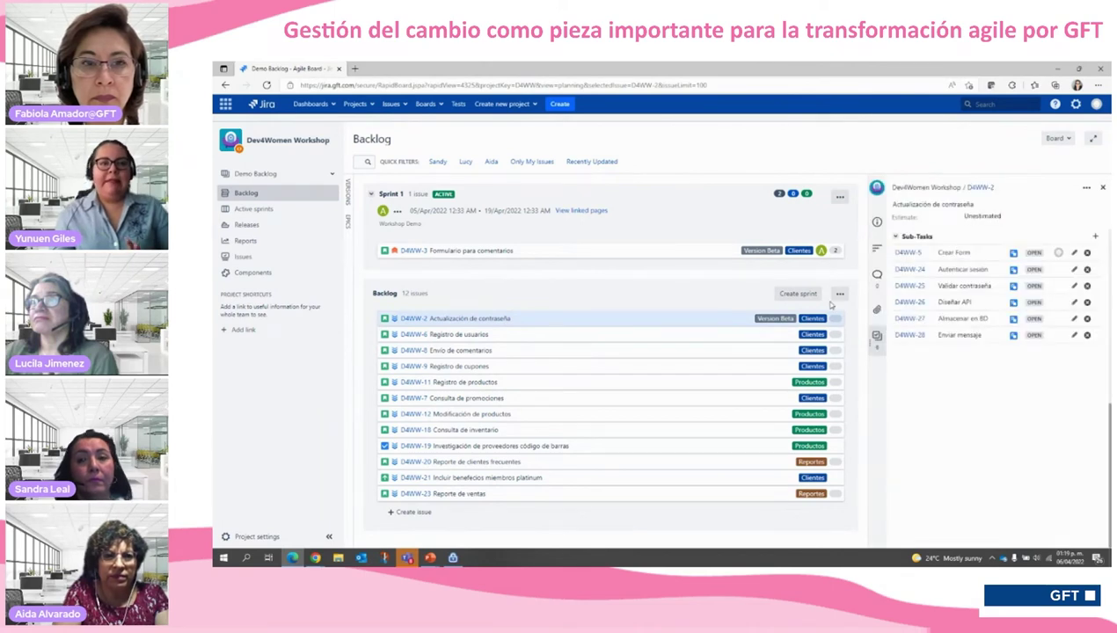
{"action": "left_click", "coordinate": [1084, 187]}
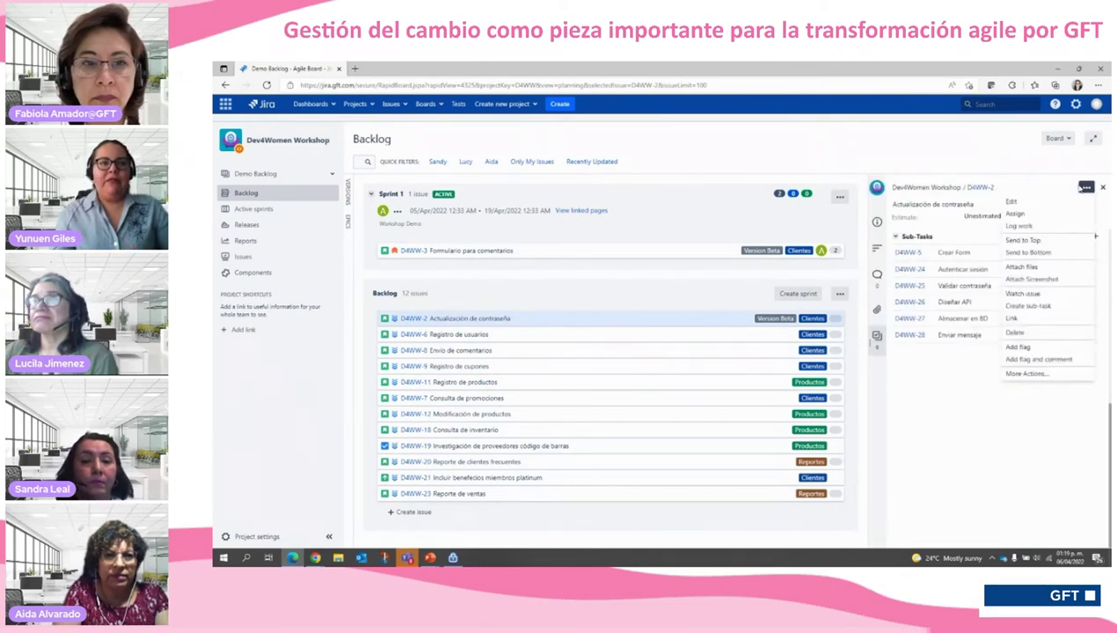
{"action": "left_click", "coordinate": [1029, 212]}
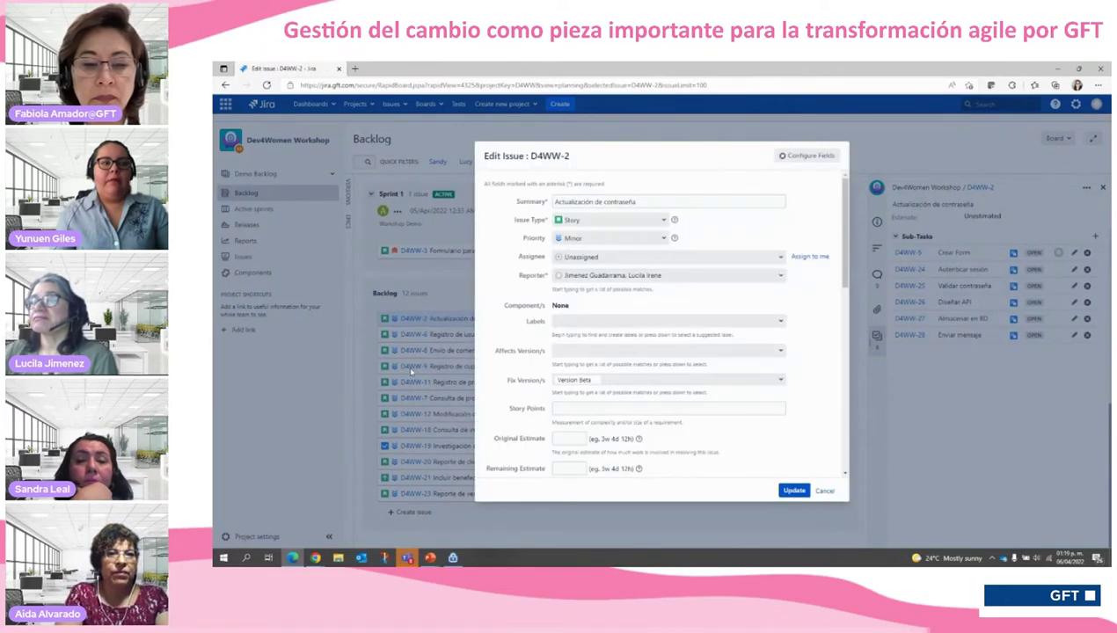
{"action": "scroll", "coordinate": [610, 325], "scroll_direction": "down", "scroll_amount": 3}
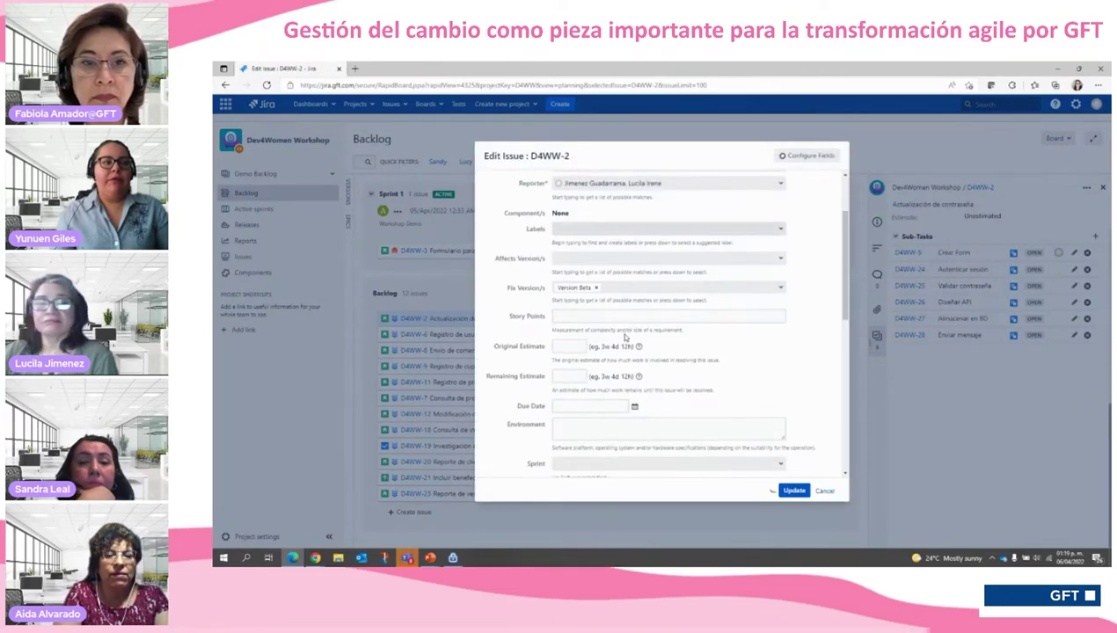
{"action": "scroll", "coordinate": [610, 325], "scroll_direction": "down", "scroll_amount": 4}
{"action": "left_click", "coordinate": [782, 357]}
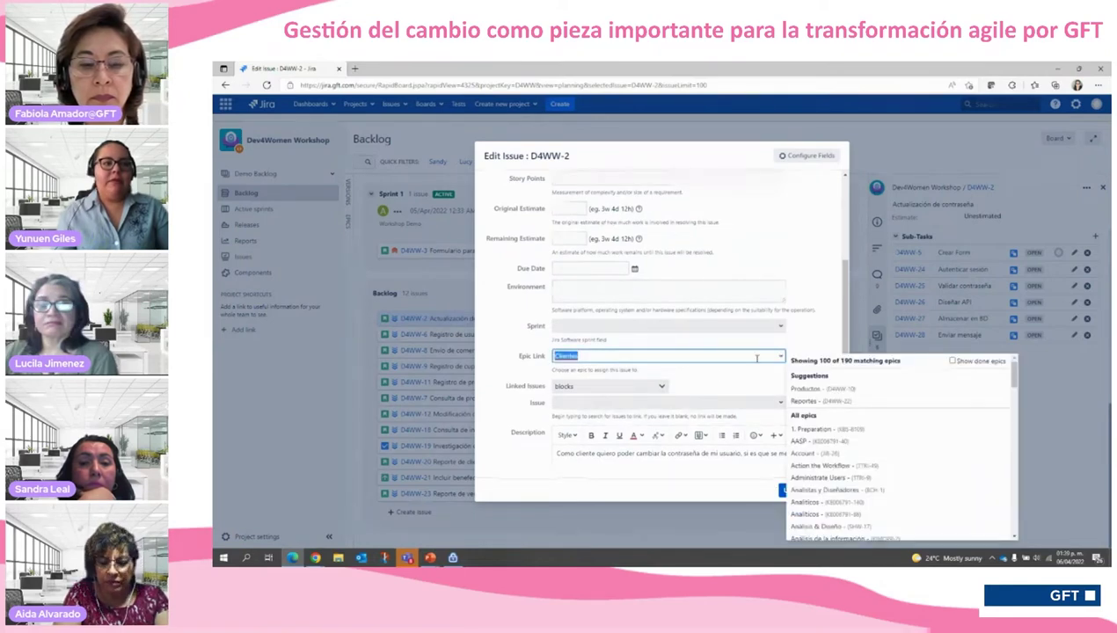
{"action": "left_click", "coordinate": [805, 389]}
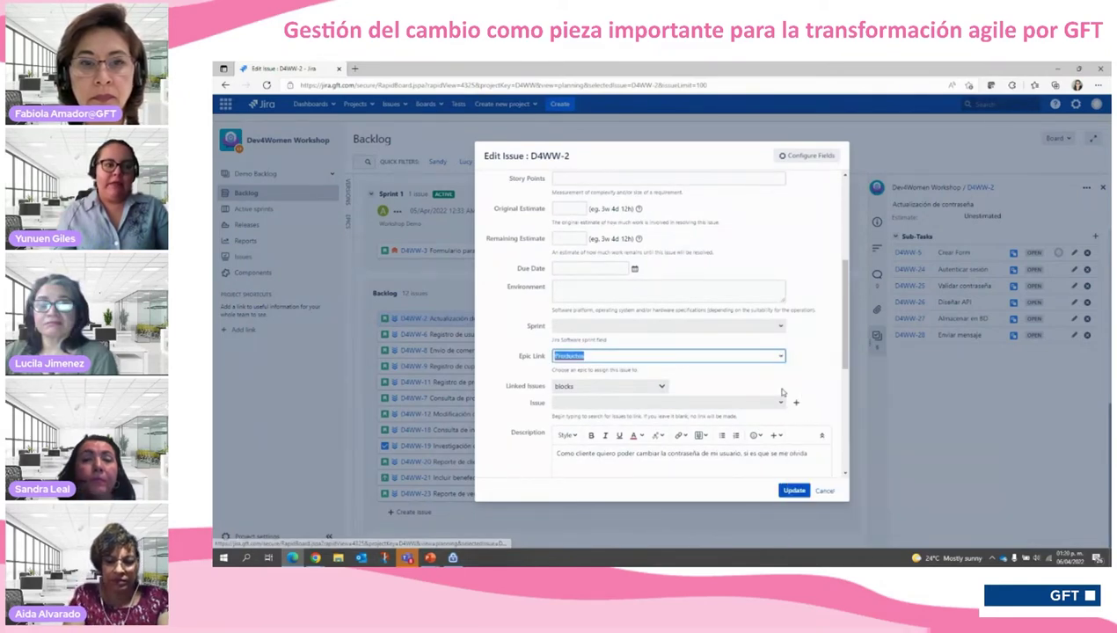
Step: Examine the description and the acceptance criteria of the "Actualización de contraseña" story
{"action": "scroll", "coordinate": [703, 387], "scroll_direction": "down", "scroll_amount": 2}
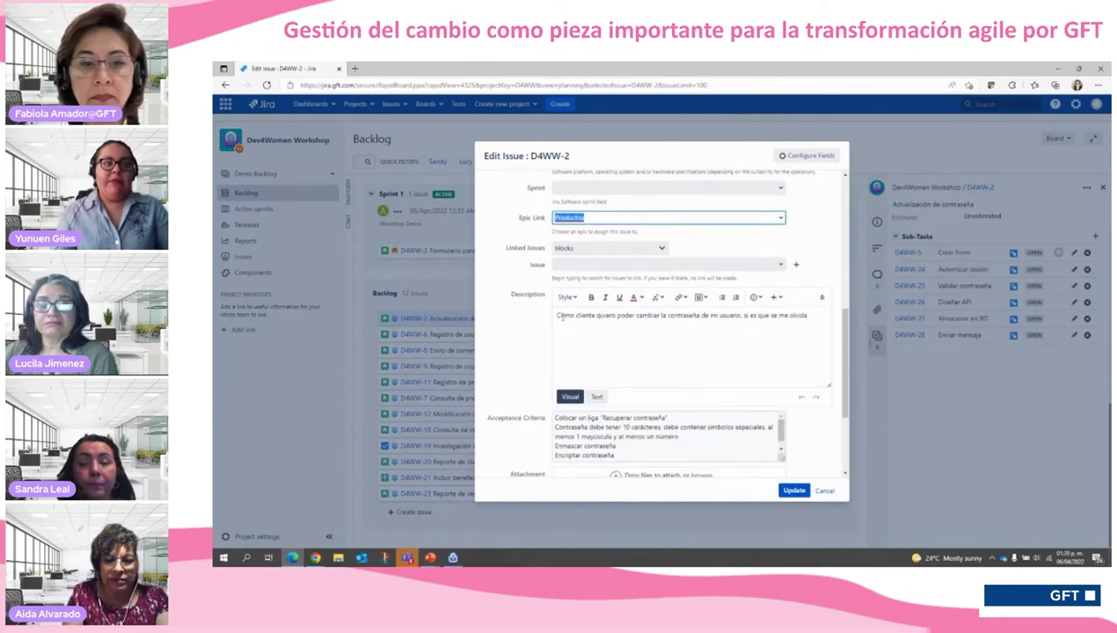
{"action": "left_click_drag", "start_coordinate": [558, 316], "coordinate": [834, 321]}
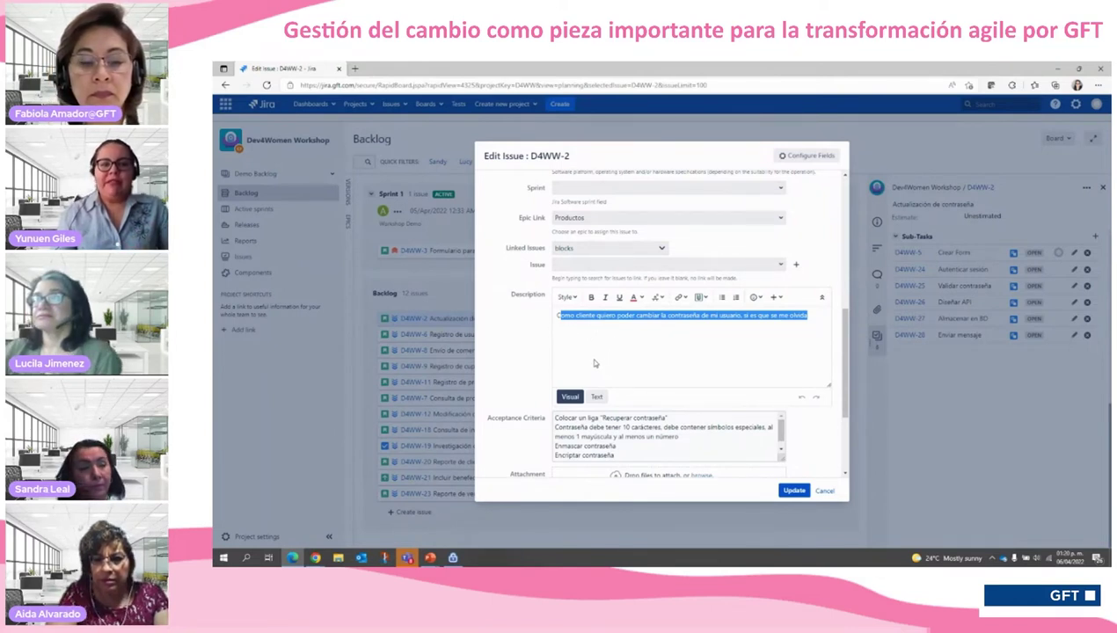
{"action": "scroll", "coordinate": [515, 422], "scroll_direction": "down", "scroll_amount": 1}
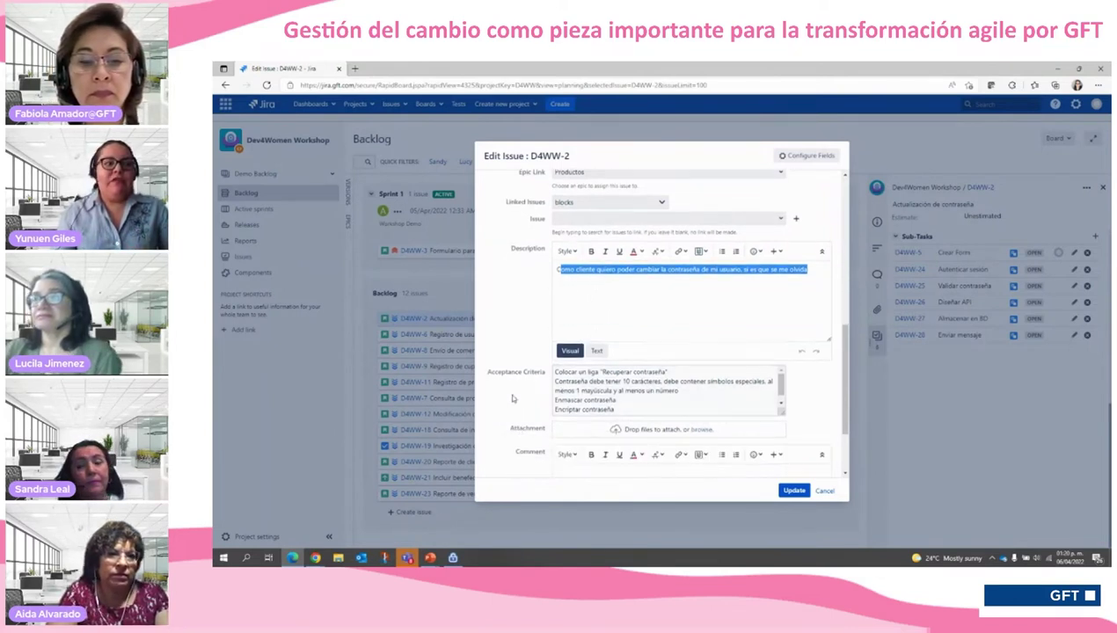
{"action": "left_click", "coordinate": [558, 373]}
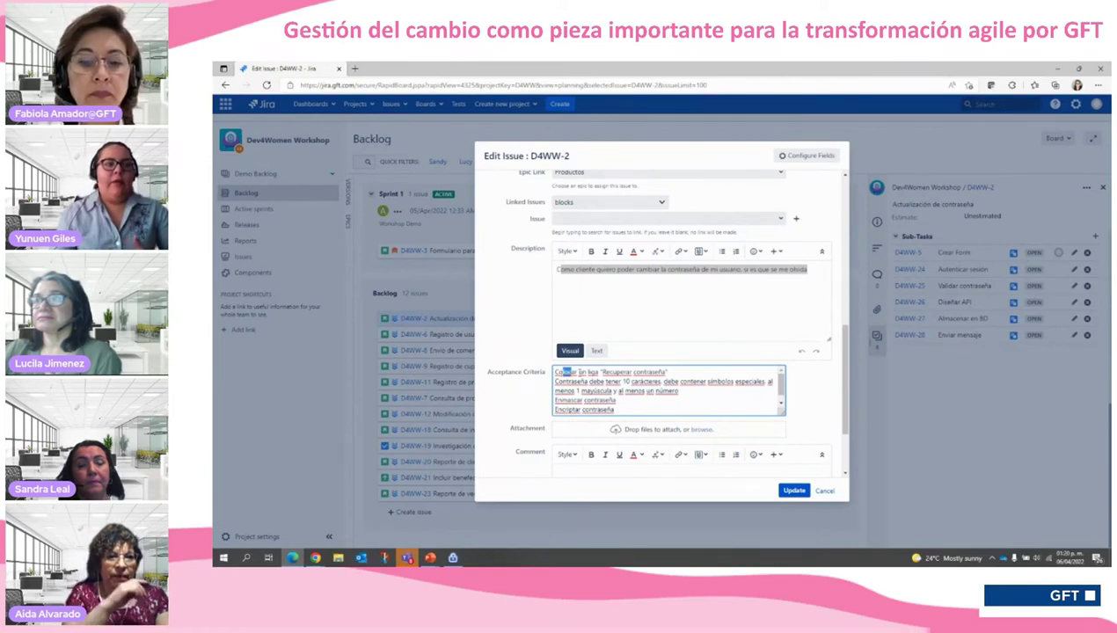
{"action": "left_click_drag", "start_coordinate": [568, 373], "coordinate": [664, 382]}
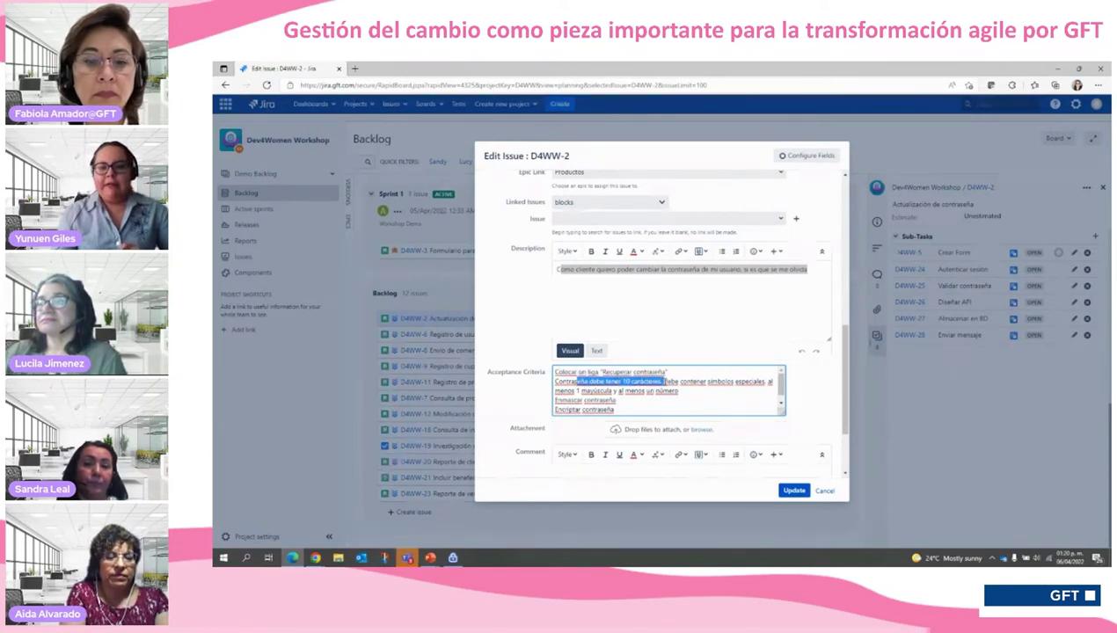
{"action": "left_click_drag", "start_coordinate": [664, 381], "coordinate": [711, 382]}
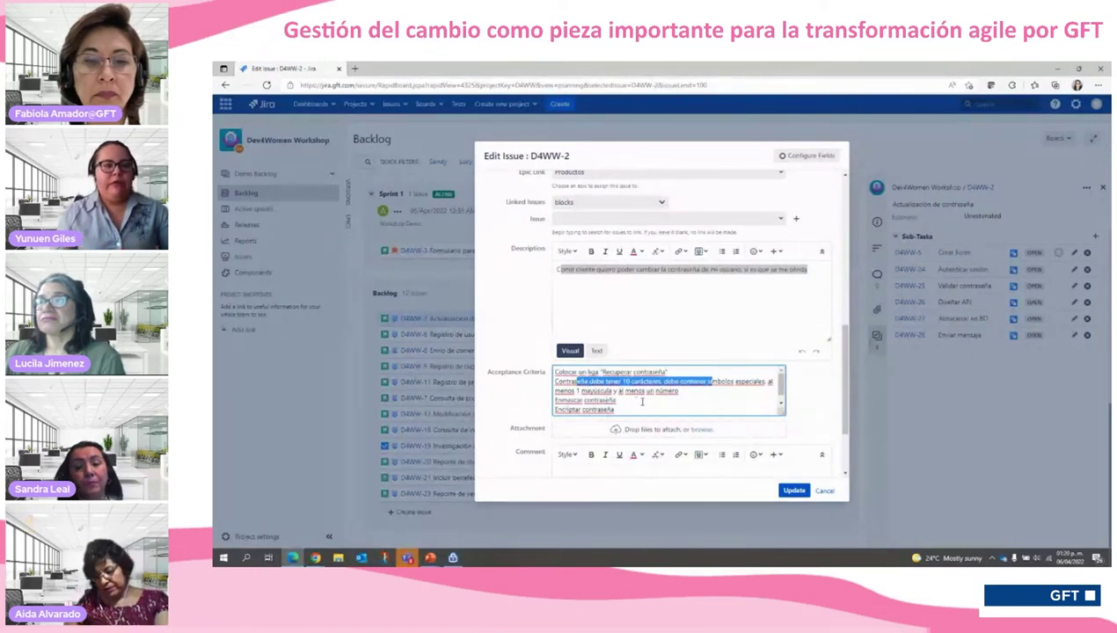
{"action": "left_click", "coordinate": [589, 400]}
{"action": "scroll", "coordinate": [591, 400], "scroll_direction": "down", "scroll_amount": 1}
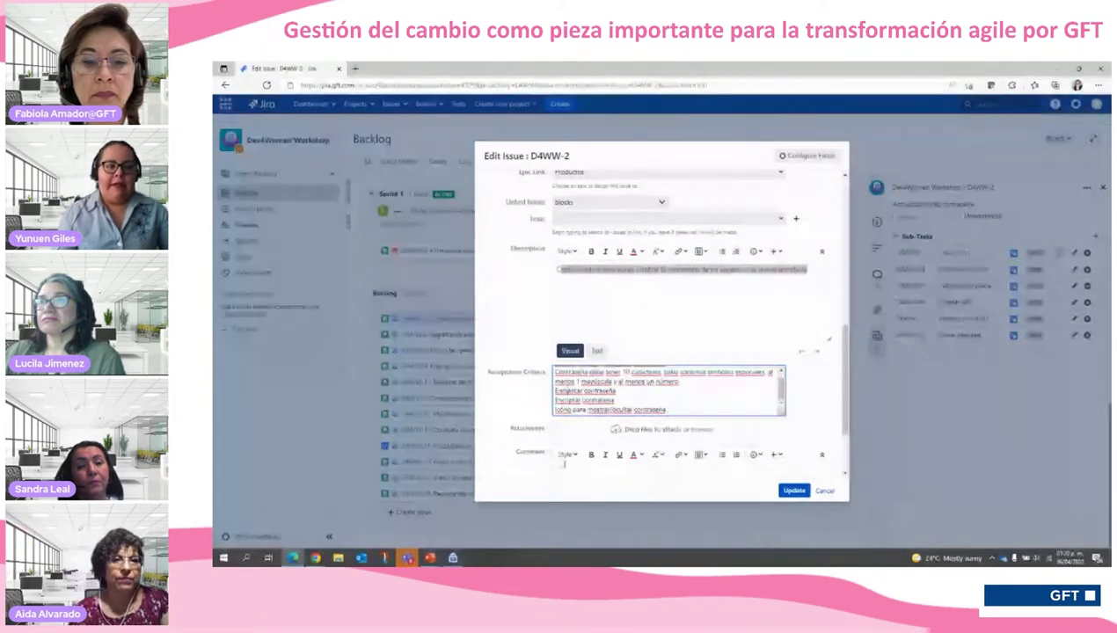
{"action": "scroll", "coordinate": [807, 368], "scroll_direction": "down", "scroll_amount": 1}
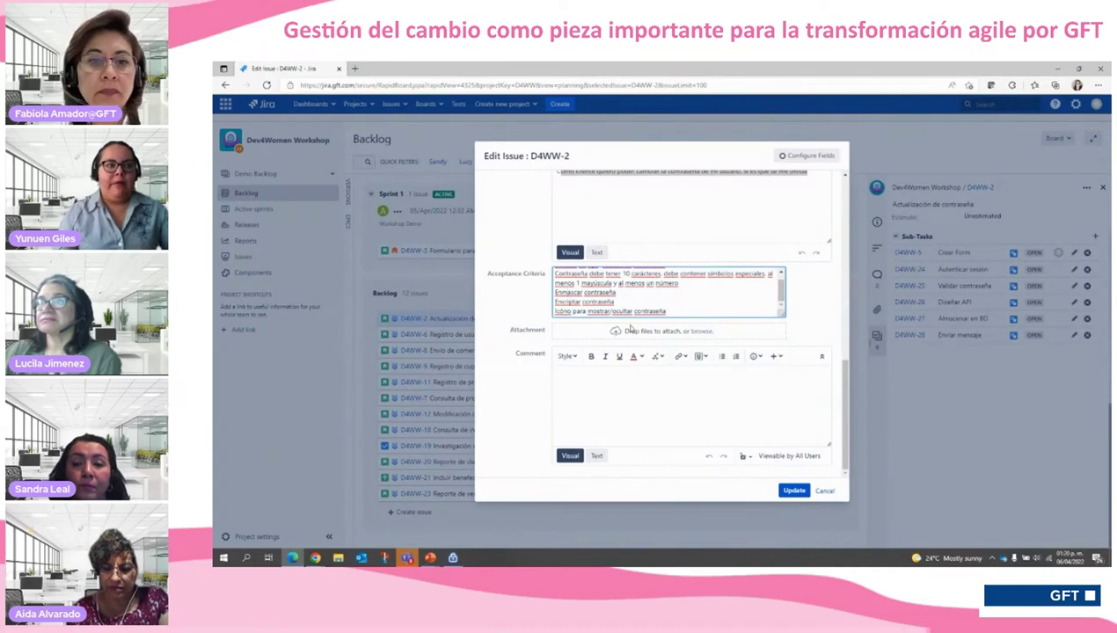
Step: Discard the unsaved edits to the "Actualización de contraseña" story and return to the backlog
{"action": "scroll", "coordinate": [630, 329], "scroll_direction": "up", "scroll_amount": 3}
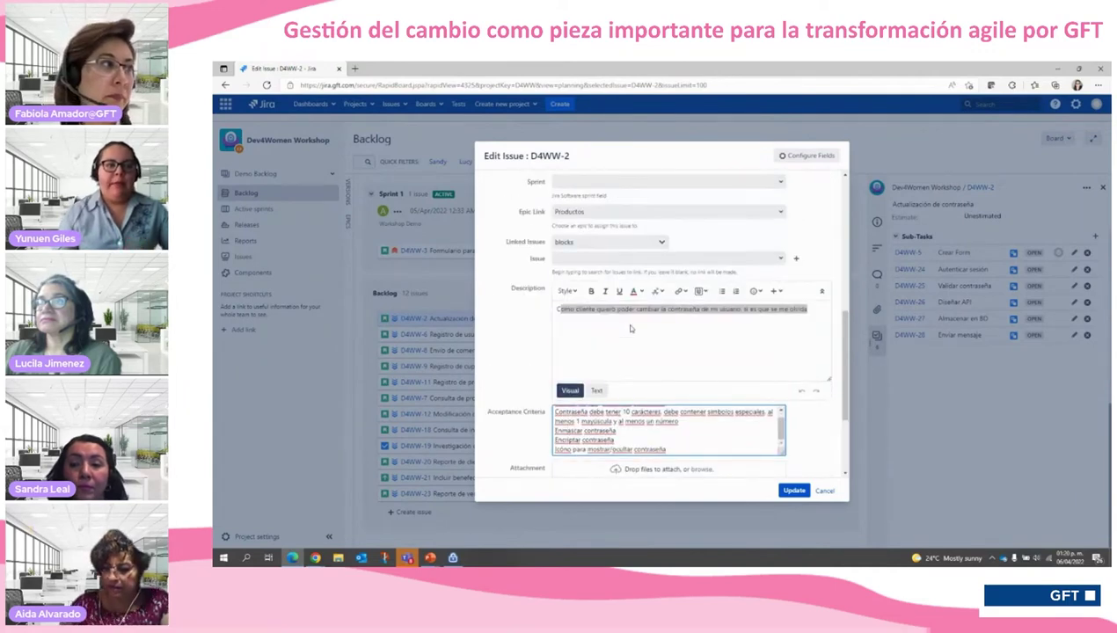
{"action": "scroll", "coordinate": [630, 329], "scroll_direction": "up", "scroll_amount": 2}
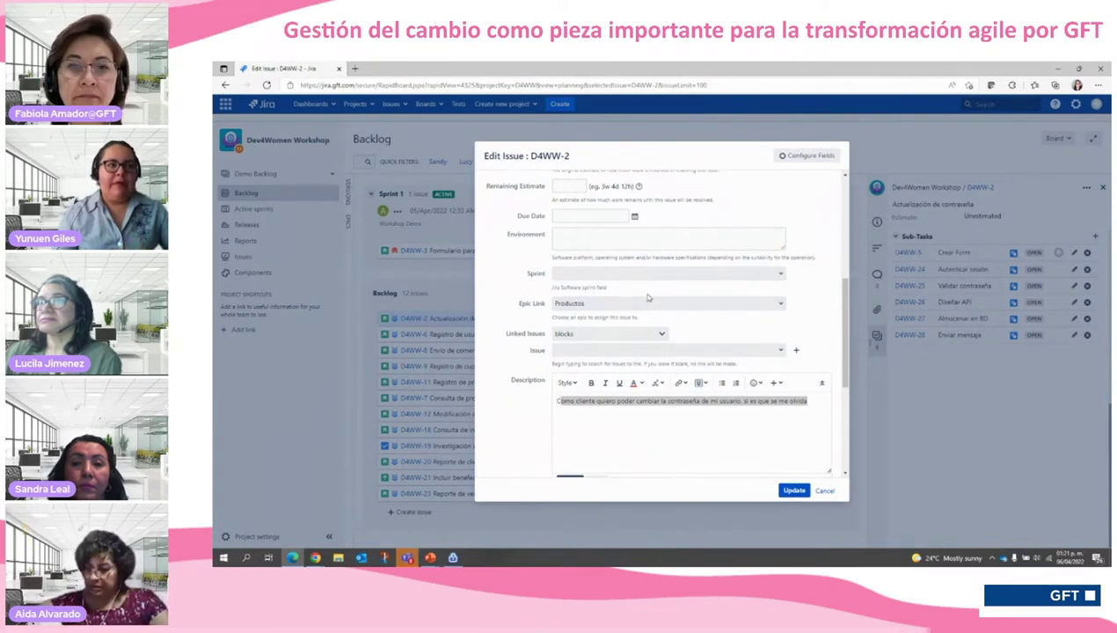
{"action": "scroll", "coordinate": [647, 298], "scroll_direction": "up", "scroll_amount": 3}
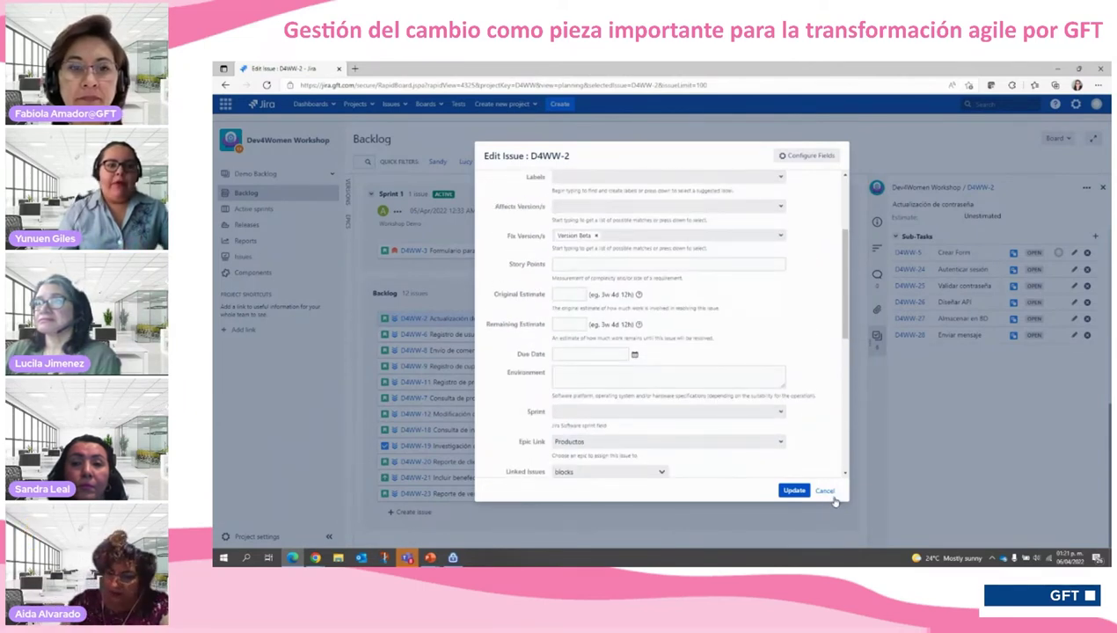
{"action": "left_click", "coordinate": [825, 492]}
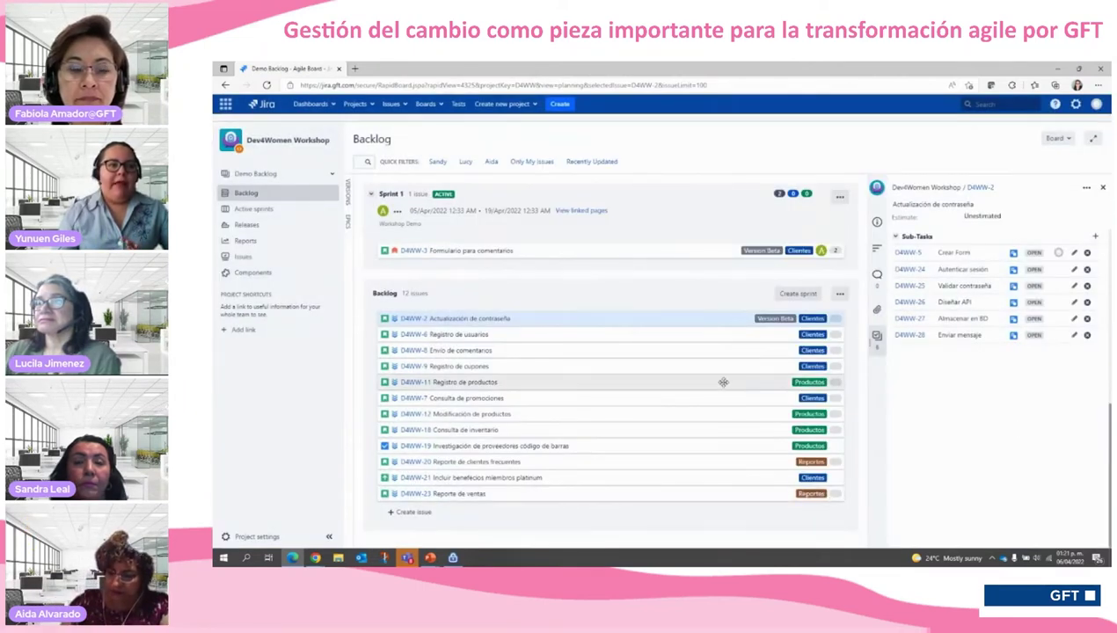
Step: In the project's releases, start a new version named "Version 1" with the start date 6/apr/2022
{"action": "left_click", "coordinate": [244, 227]}
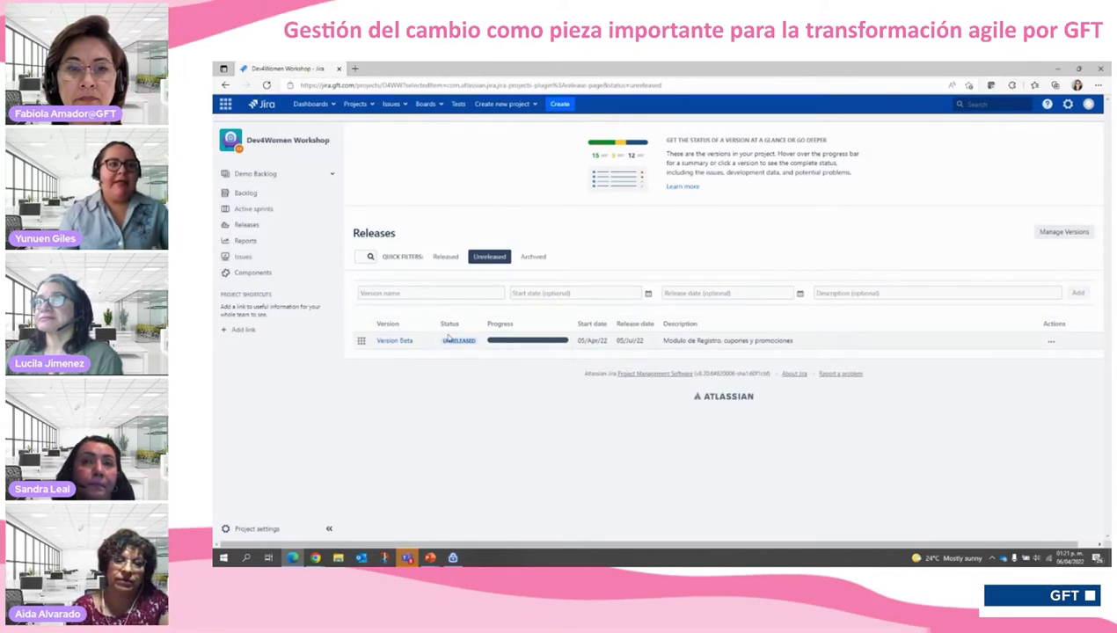
{"action": "left_click", "coordinate": [408, 295]}
{"action": "type", "text": "Version 1"}
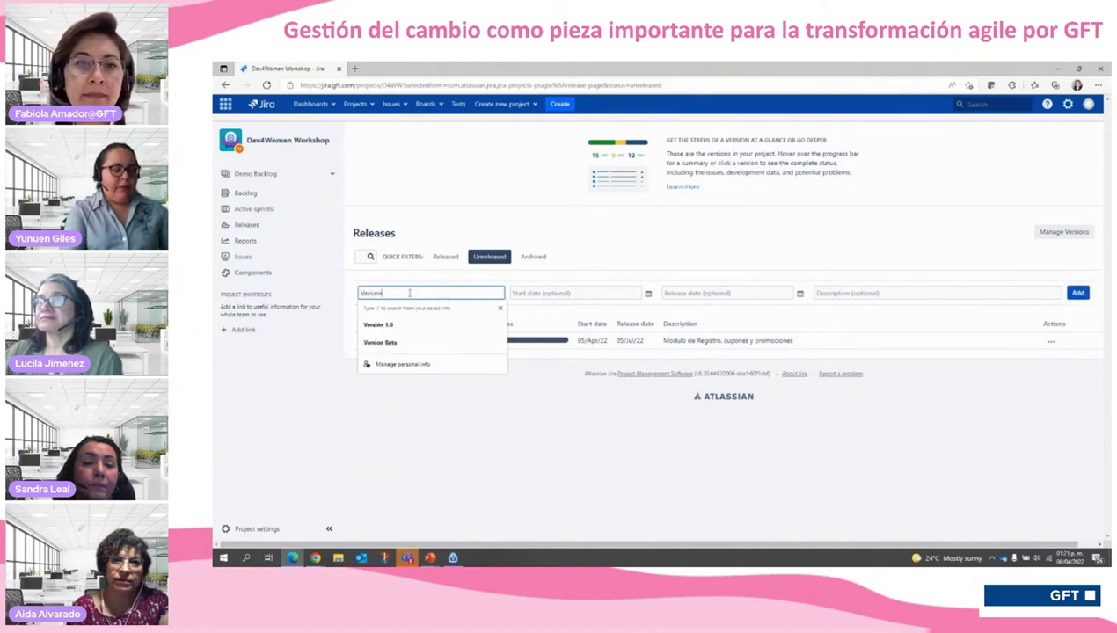
{"action": "left_click", "coordinate": [637, 293]}
{"action": "left_click", "coordinate": [605, 345]}
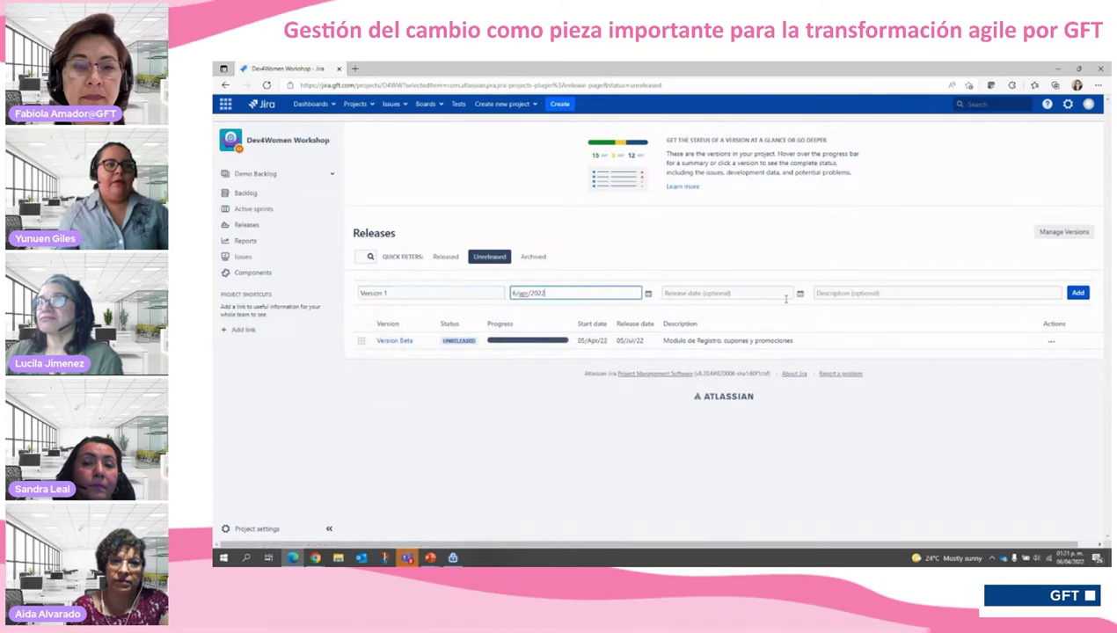
Step: Set the new version's release date to 6/jul/2022
{"action": "left_click", "coordinate": [799, 293]}
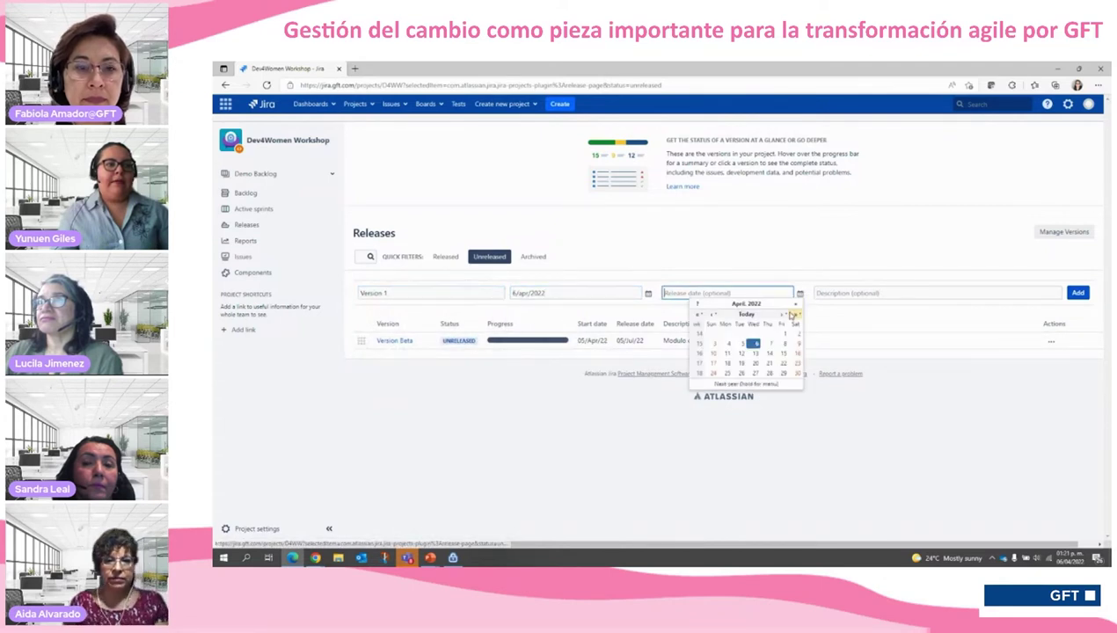
{"action": "left_click", "coordinate": [783, 315]}
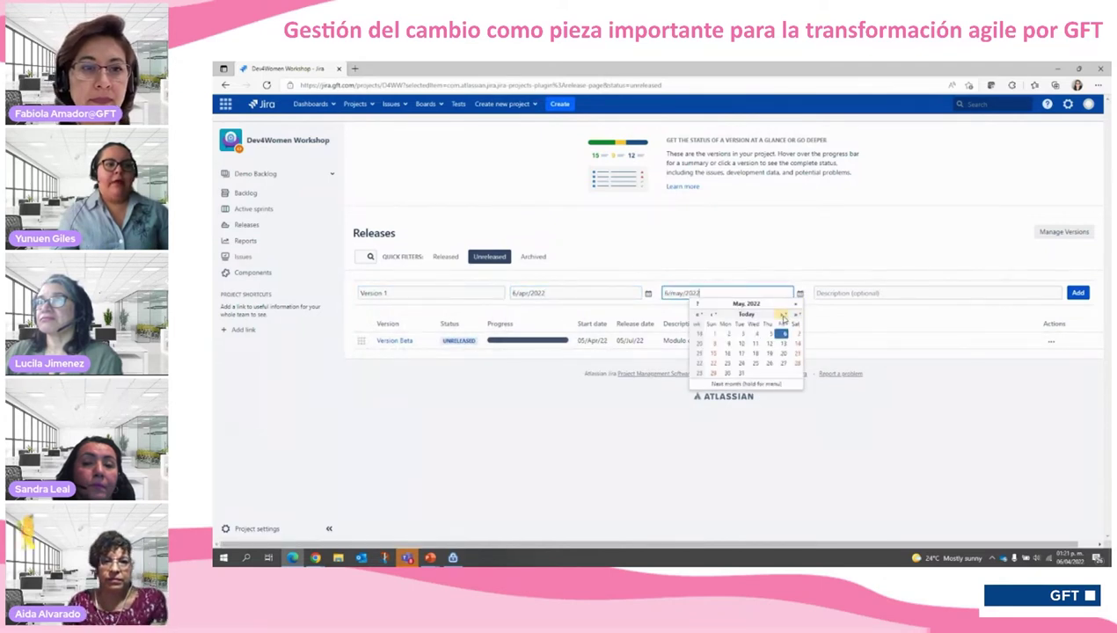
{"action": "left_click", "coordinate": [783, 315]}
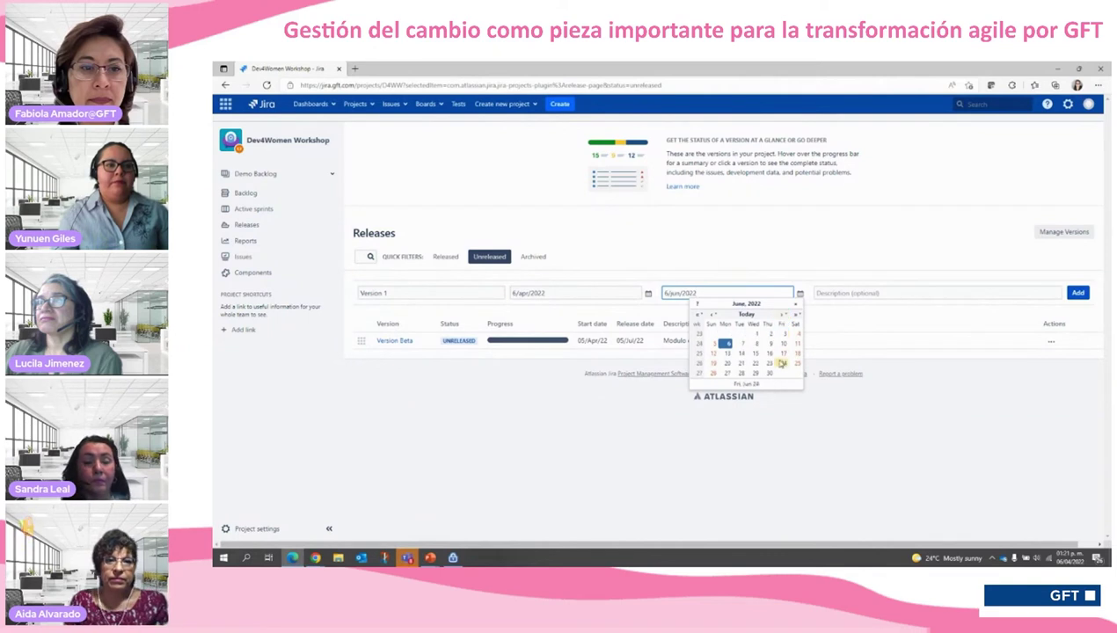
{"action": "left_click", "coordinate": [783, 315]}
{"action": "left_click", "coordinate": [783, 315]}
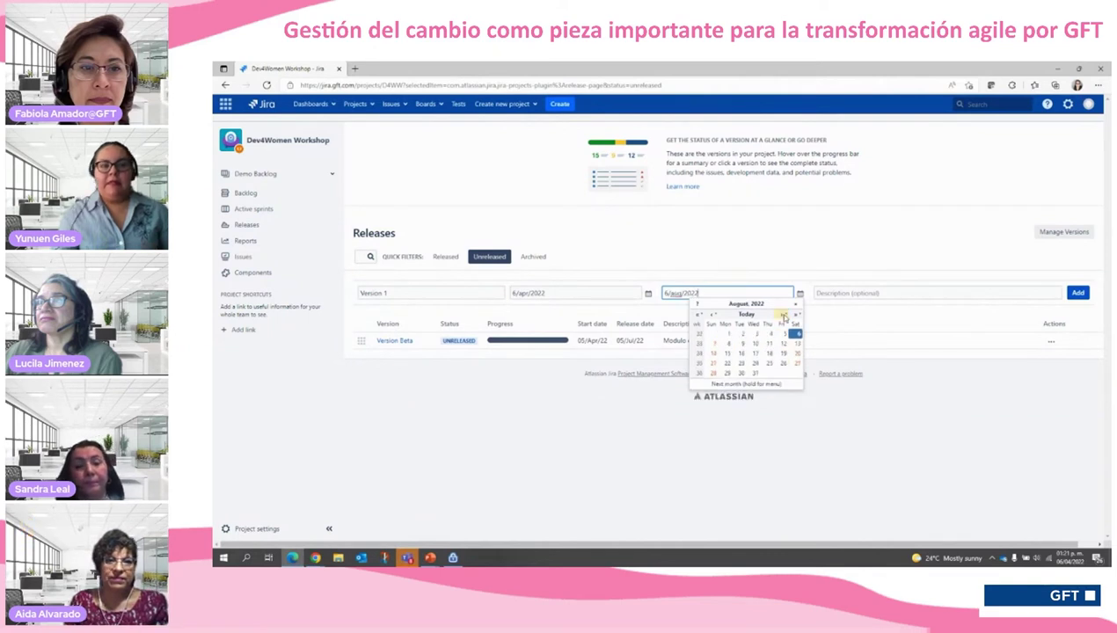
{"action": "left_click", "coordinate": [699, 314]}
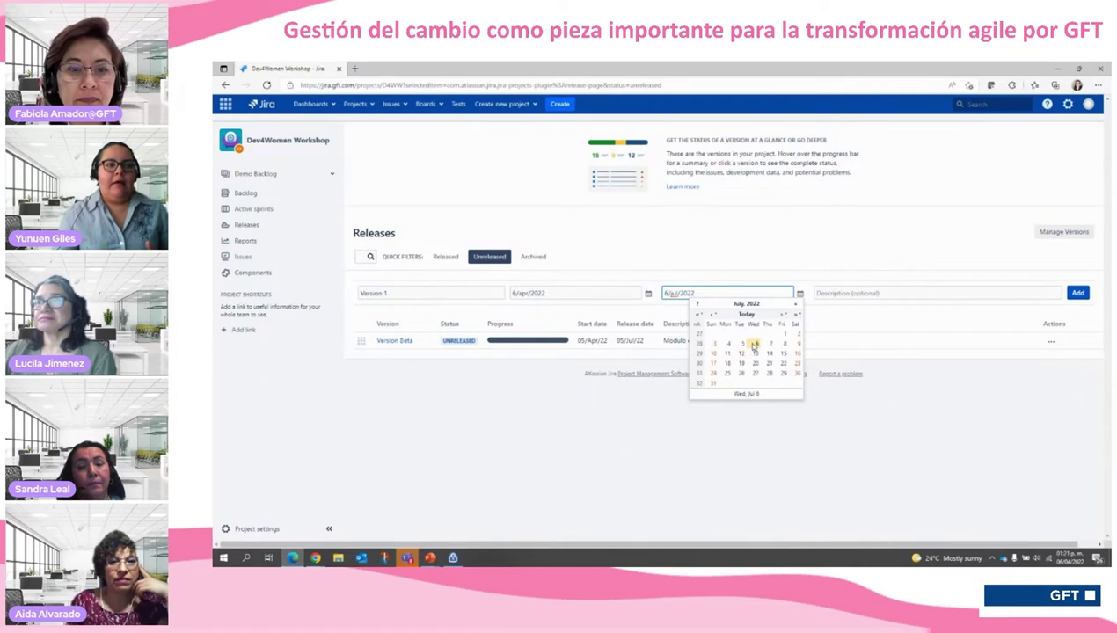
{"action": "left_click", "coordinate": [753, 343]}
Step: Enter "Modulo de registro, modulo de reportes" as the new version's description
{"action": "left_click", "coordinate": [932, 292]}
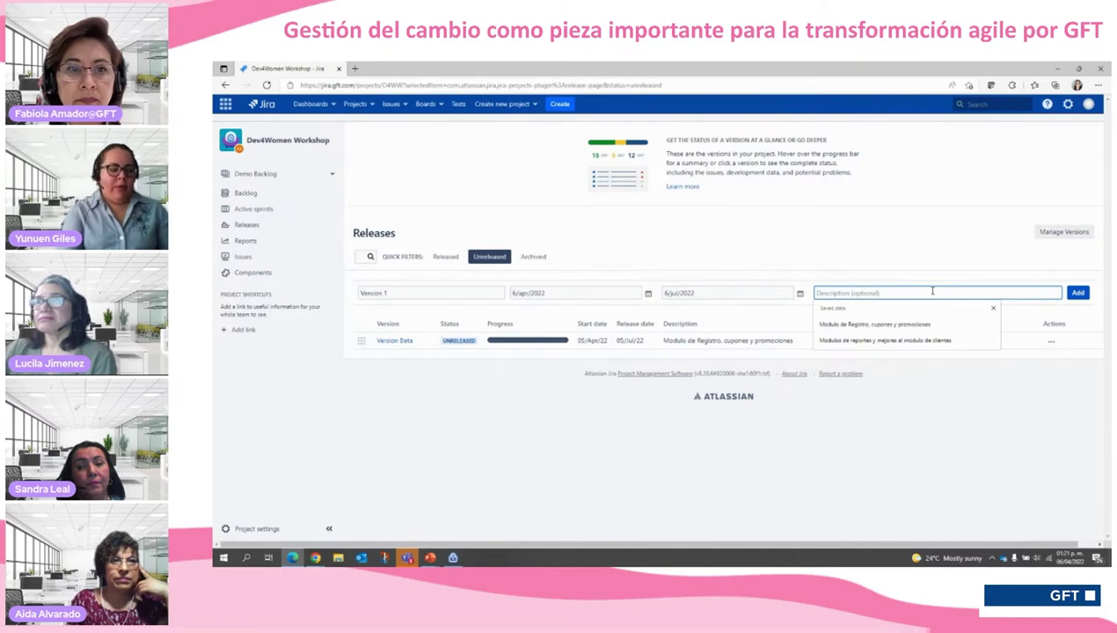
{"action": "type", "text": "Modu"}
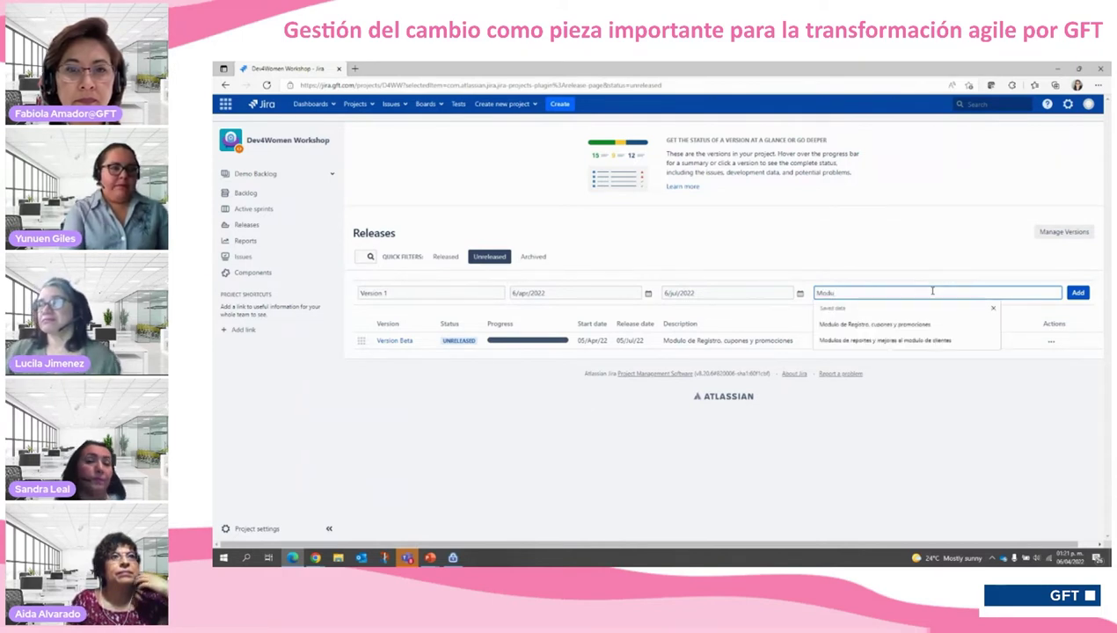
{"action": "type", "text": "lo de regist"}
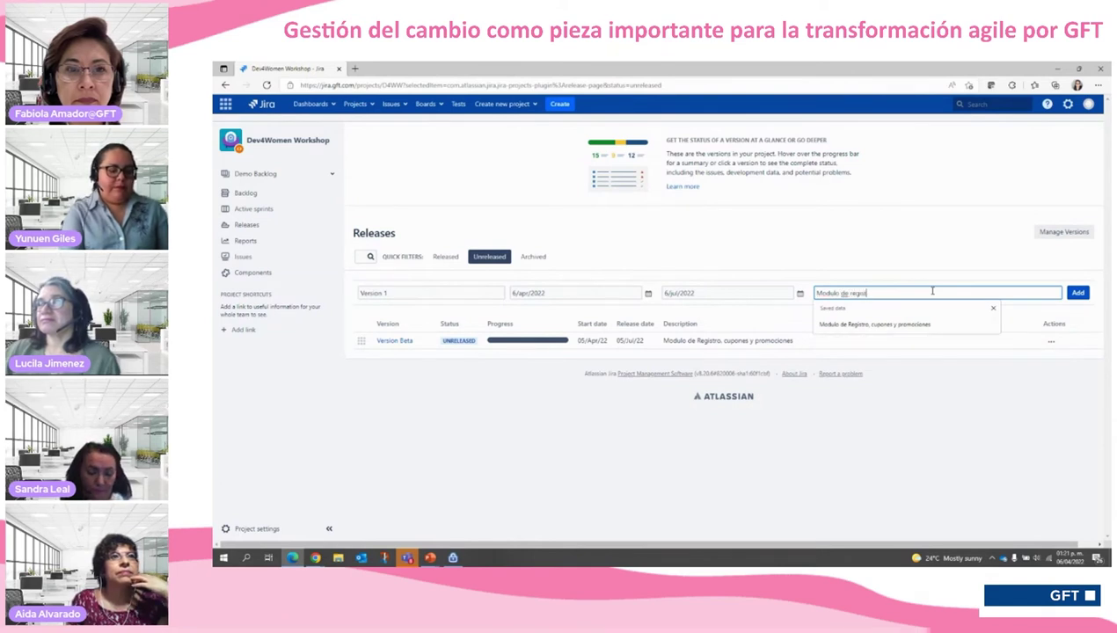
{"action": "type", "text": "ro, mod"}
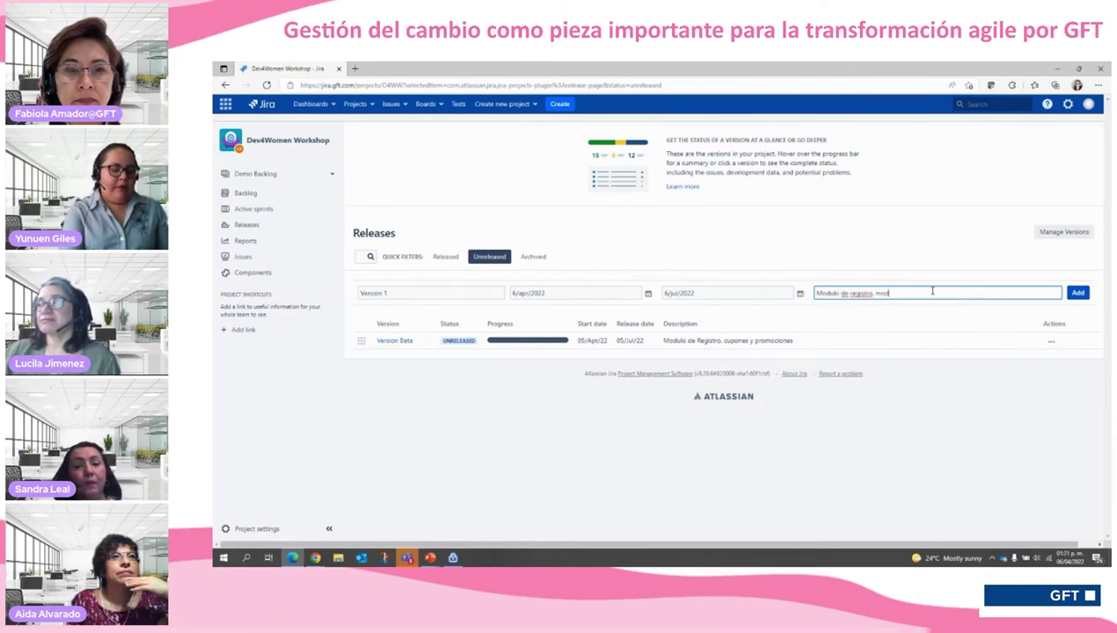
{"action": "type", "text": "ulo de reportes"}
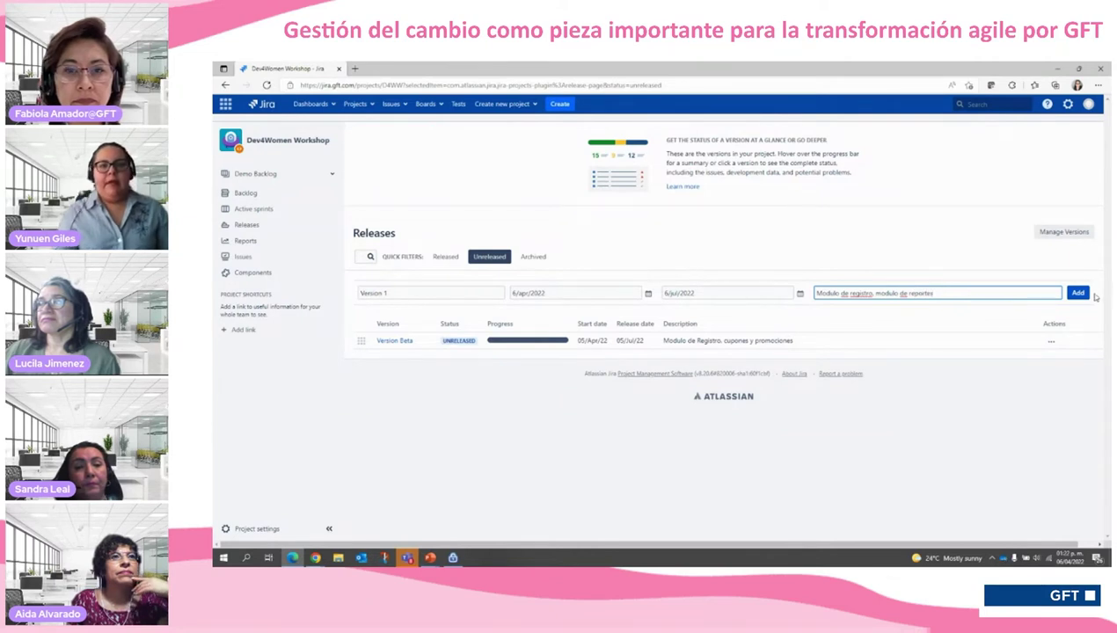
Step: Add the filled-in "Version 1" to the project's releases and return to the backlog
{"action": "left_click", "coordinate": [1086, 294]}
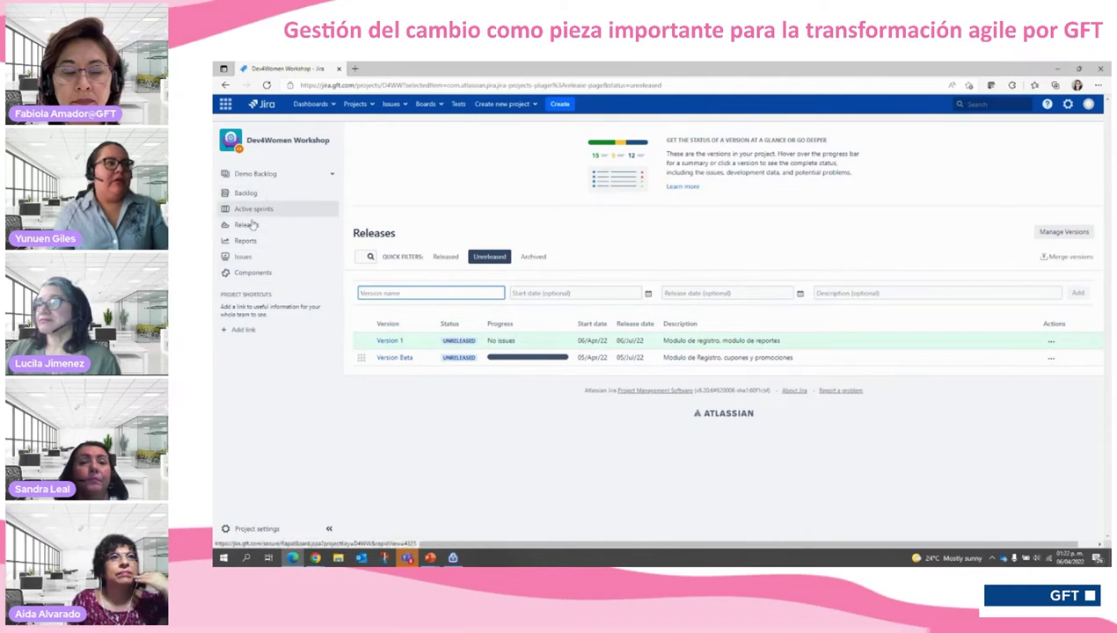
{"action": "left_click", "coordinate": [247, 192]}
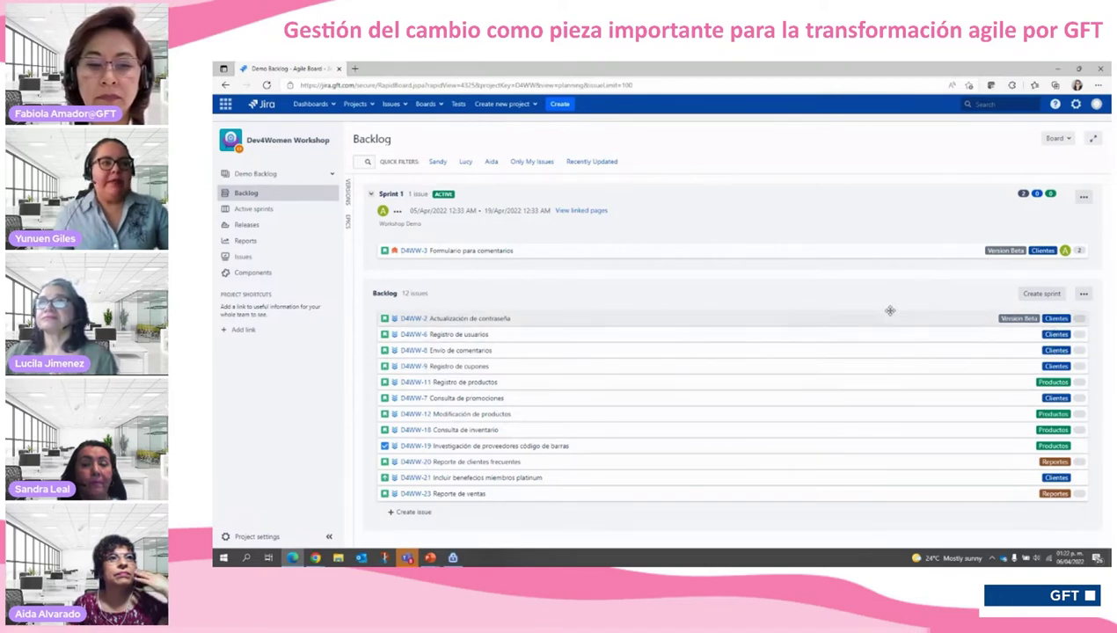
Step: Begin creating Sprint 2 with the goal "Registrar los usuarios frecuentes para mi empresa y proporcionar beneficios especiales"
{"action": "left_click", "coordinate": [1041, 294]}
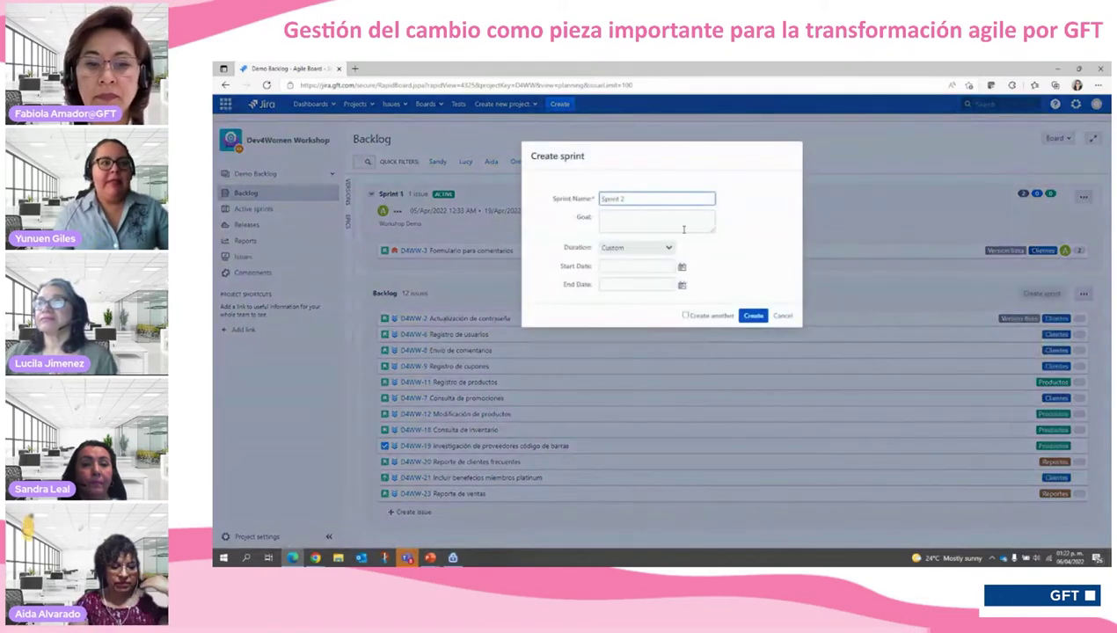
{"action": "left_click", "coordinate": [634, 222]}
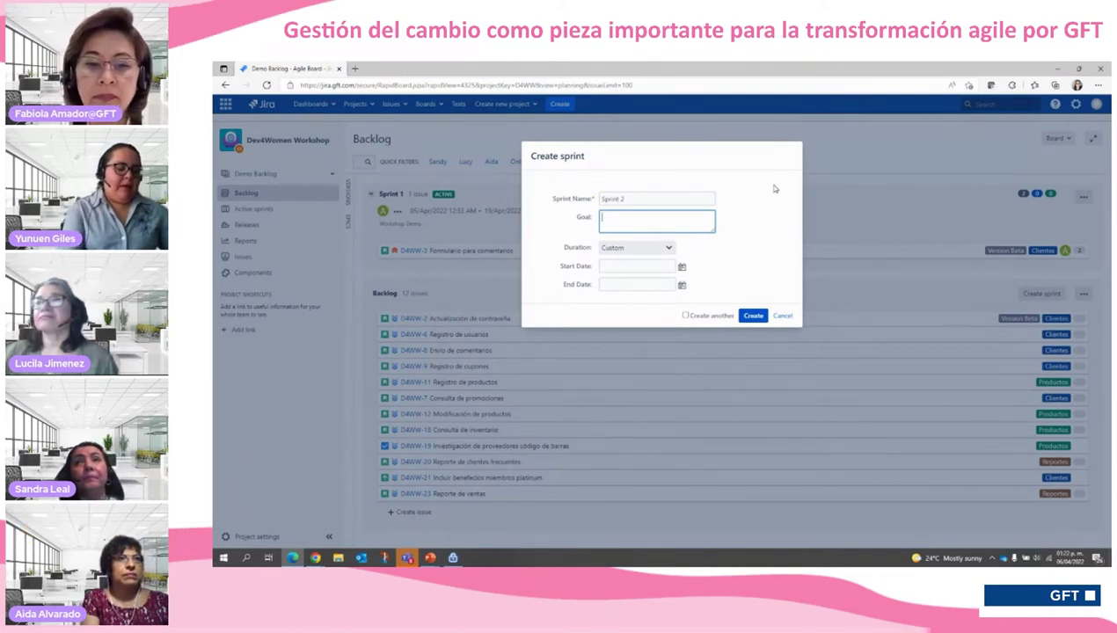
{"action": "type", "text": "istrar los usuarios frecuentes"}
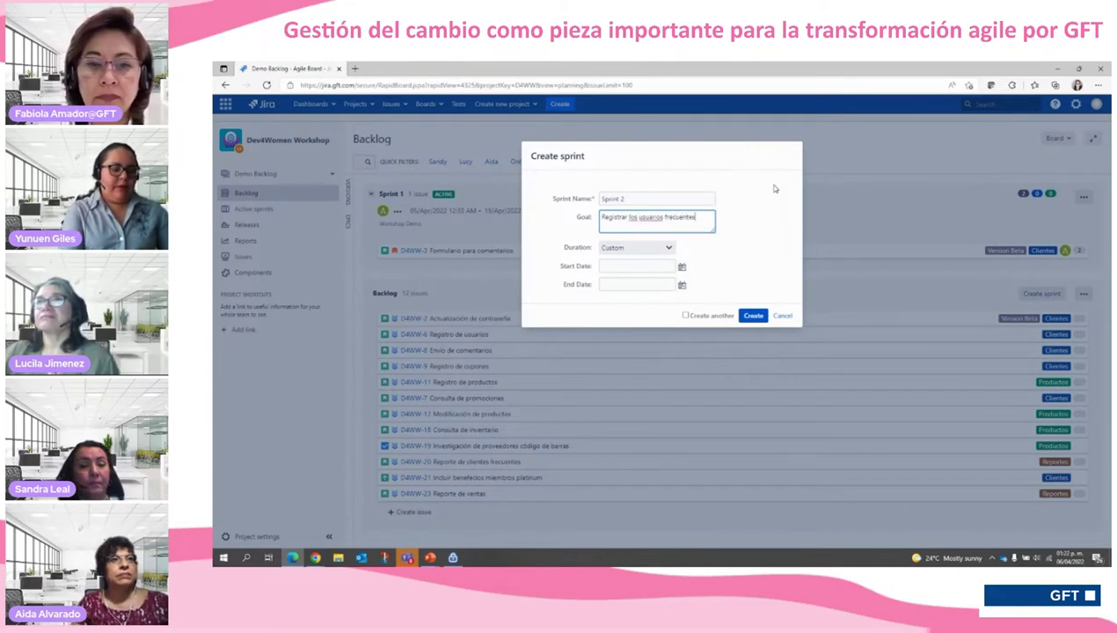
{"action": "type", "text": " para mi em"}
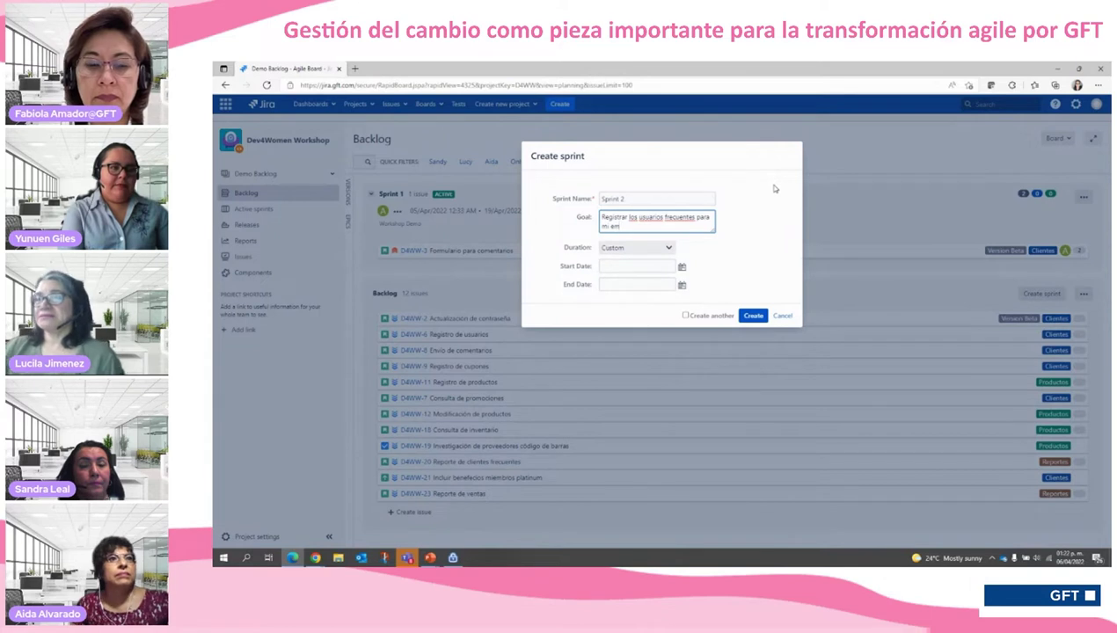
{"action": "type", "text": "presa y pro"}
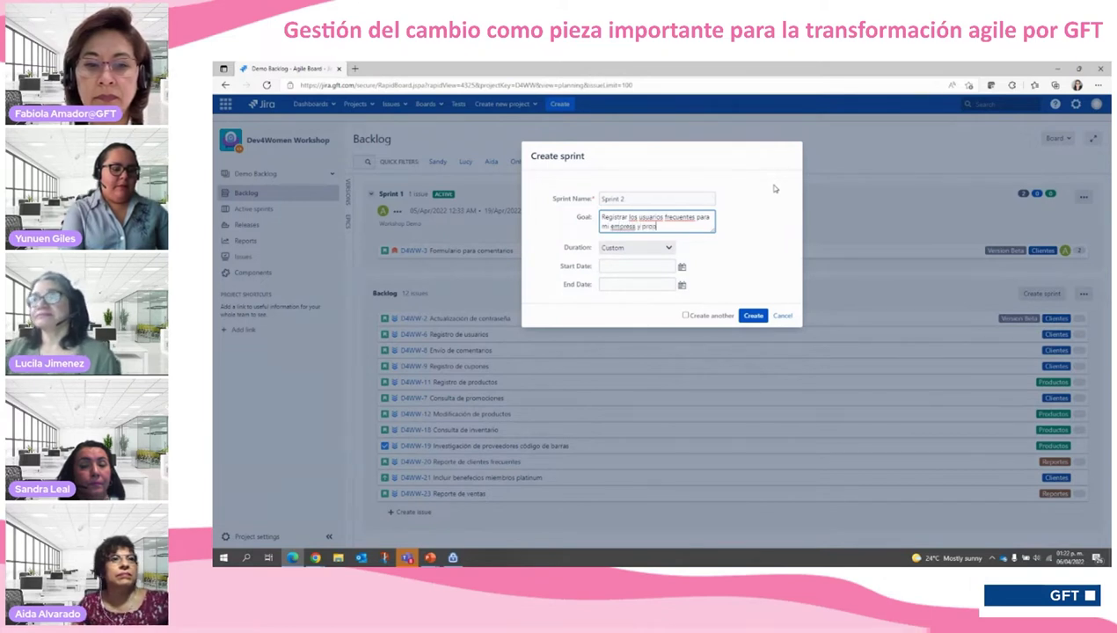
{"action": "type", "text": "porcionar "}
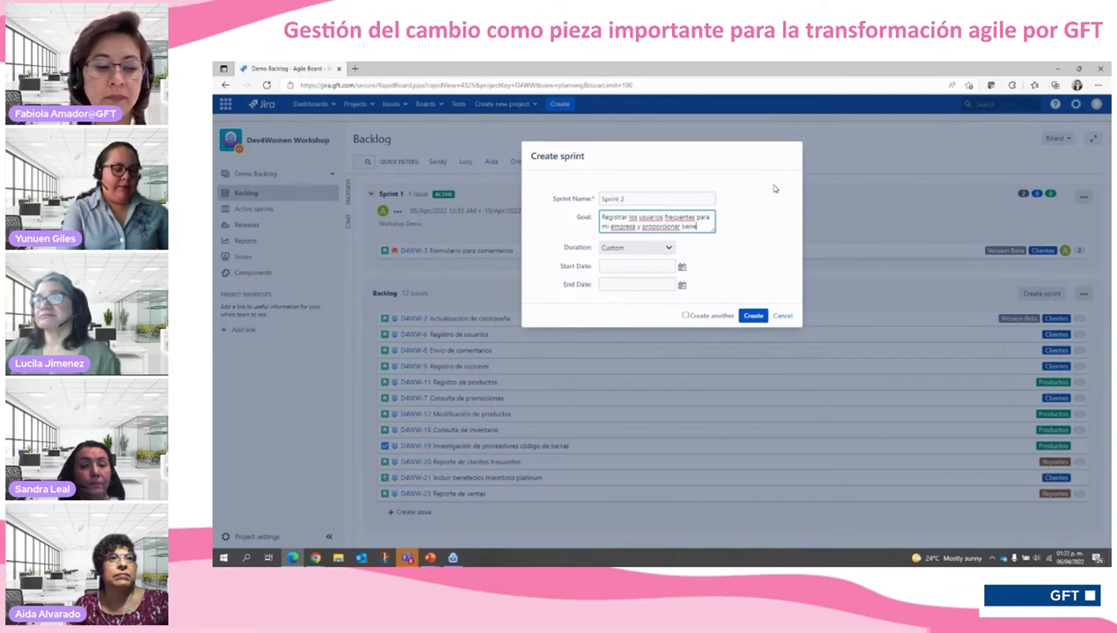
{"action": "type", "text": "beneficios especia"}
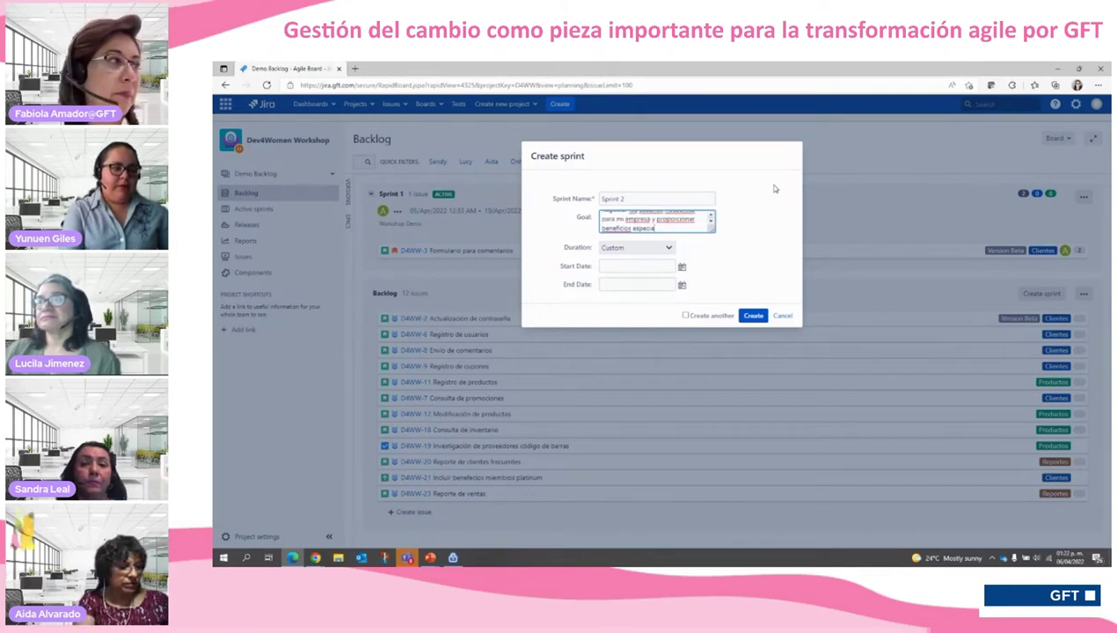
{"action": "type", "text": "les"}
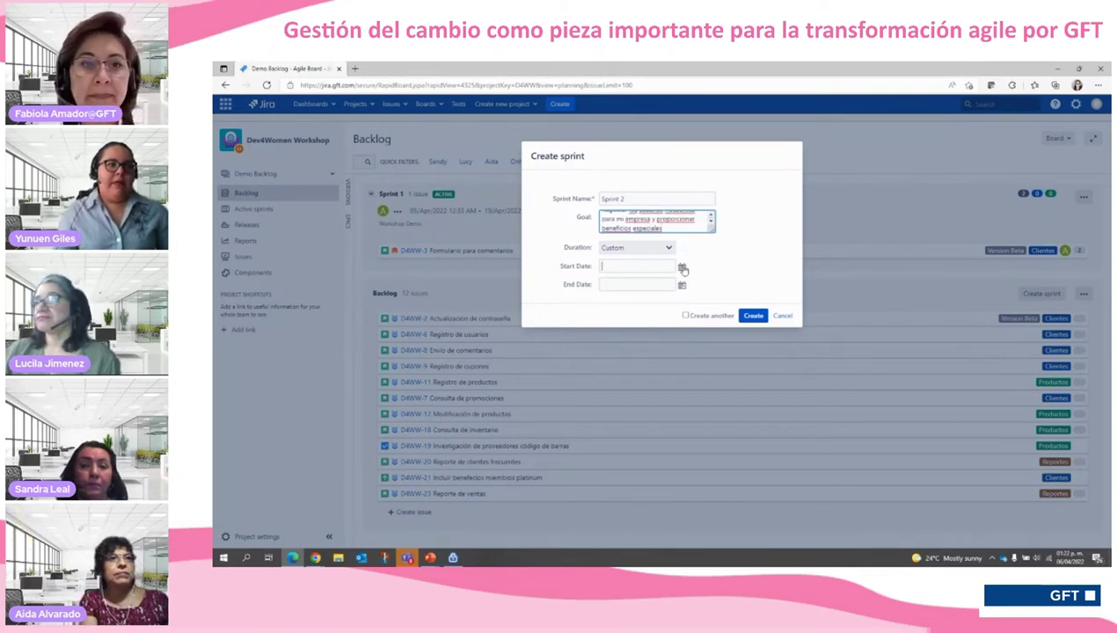
Step: Set the sprint's start date to 6/Apr/2022 and its end date to 20/Apr/2022, and create the sprint
{"action": "left_click", "coordinate": [682, 266]}
{"action": "left_click", "coordinate": [633, 208]}
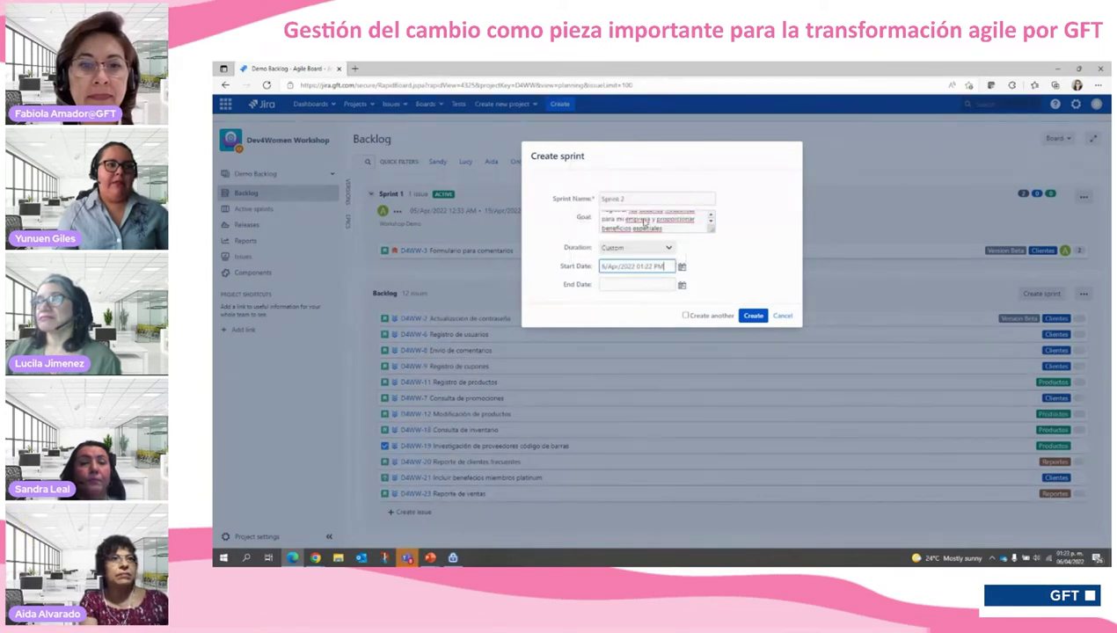
{"action": "left_click", "coordinate": [680, 286]}
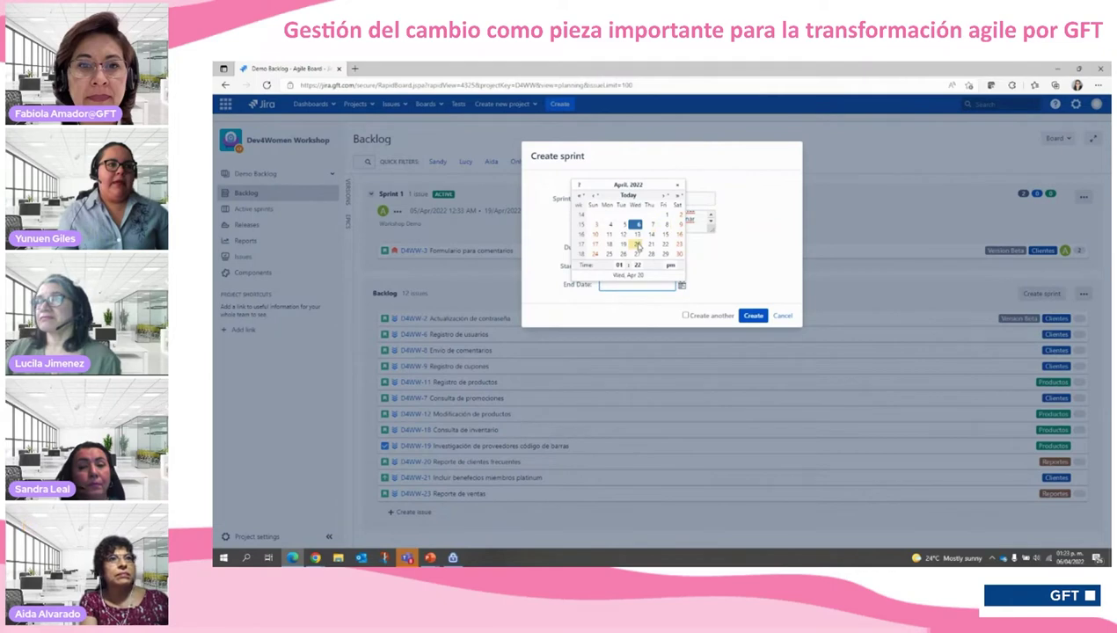
{"action": "left_click", "coordinate": [638, 245]}
{"action": "left_click", "coordinate": [753, 325]}
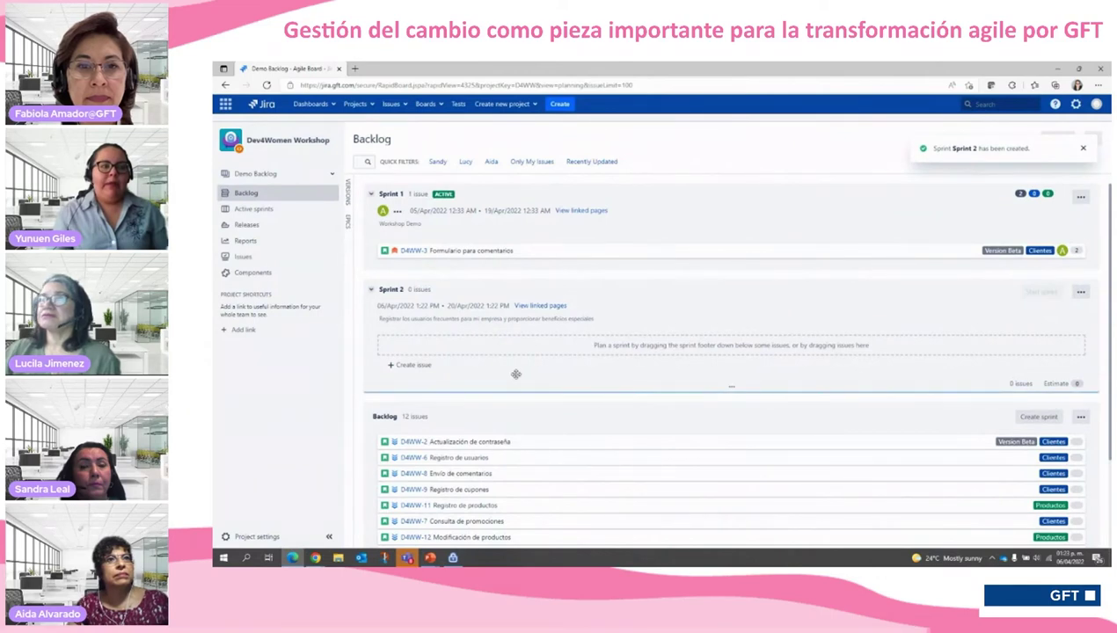
Step: Reorder the backlog so "Envío de comentarios" (D4WW-8) comes first, and move that story into Sprint 2
{"action": "scroll", "coordinate": [514, 374], "scroll_direction": "down", "scroll_amount": 3}
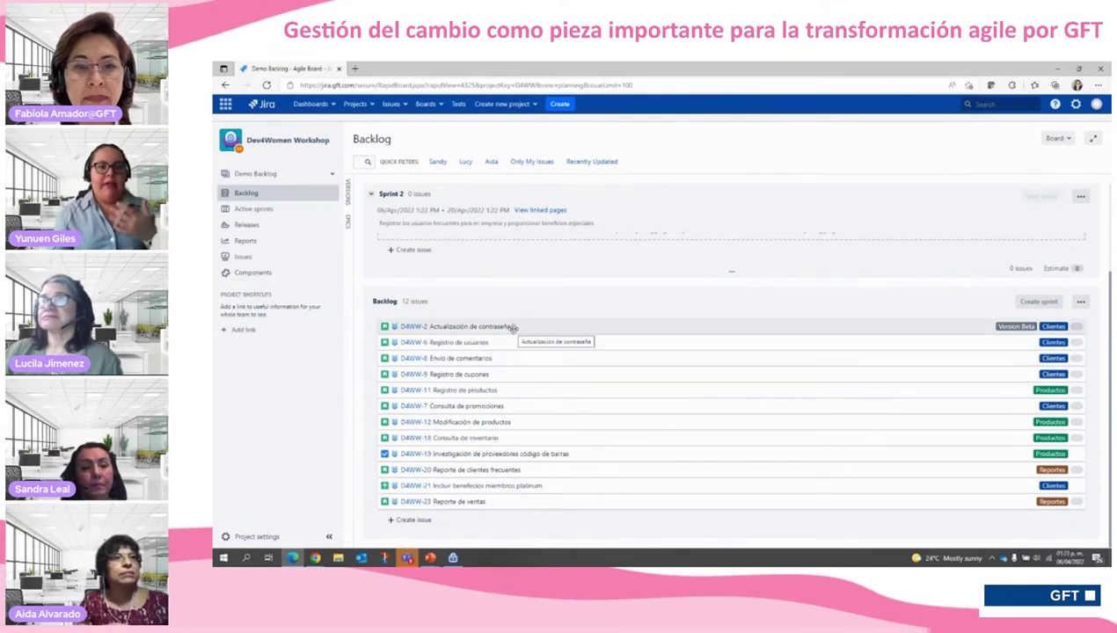
{"action": "mouse_move", "coordinate": [512, 328]}
{"action": "left_mouse_down"}
{"action": "mouse_move", "coordinate": [509, 341]}
{"action": "mouse_move", "coordinate": [511, 327]}
{"action": "left_mouse_up"}
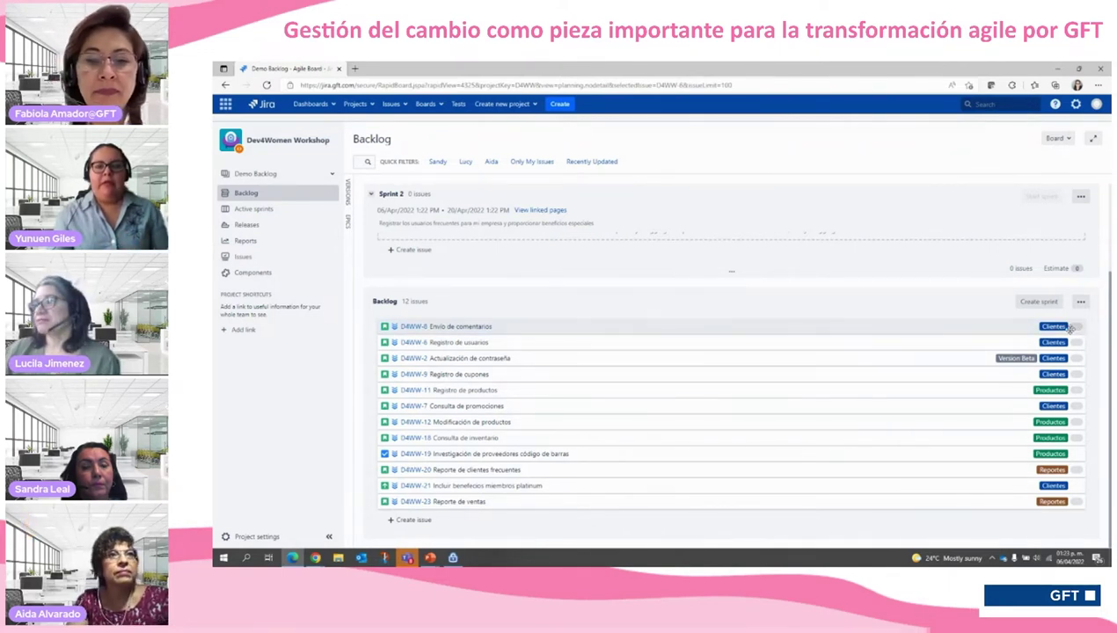
{"action": "left_click", "coordinate": [453, 331]}
{"action": "left_click_drag", "start_coordinate": [461, 335], "coordinate": [473, 240]}
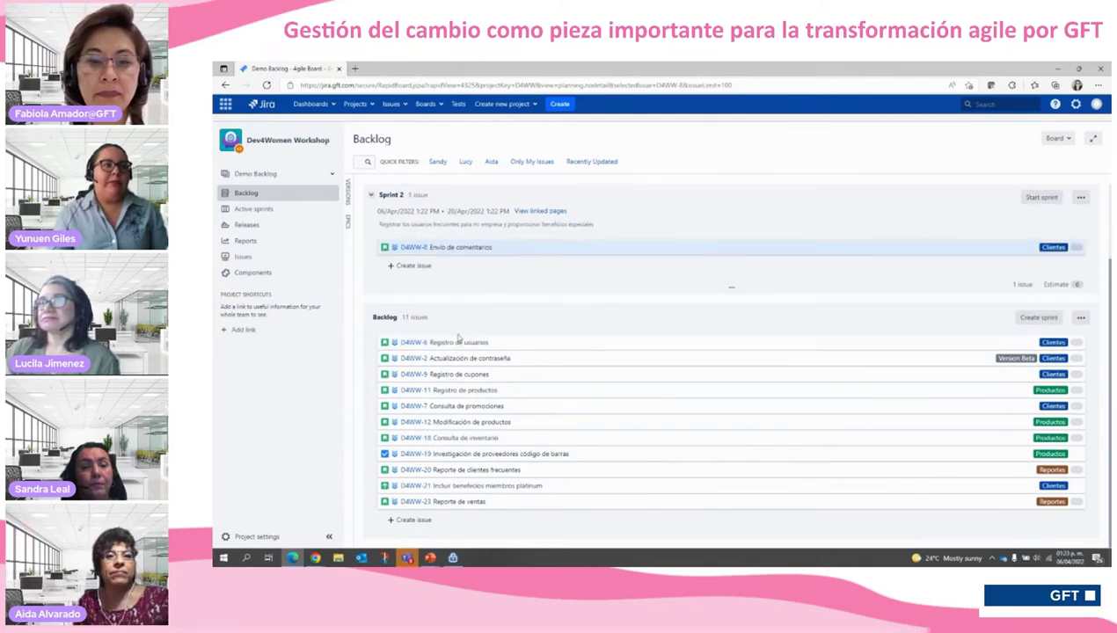
Step: Move "Actualización de contraseña" to the start of Sprint 2 and "Registro de usuarios" directly after it
{"action": "scroll", "coordinate": [466, 387], "scroll_direction": "up", "scroll_amount": 2}
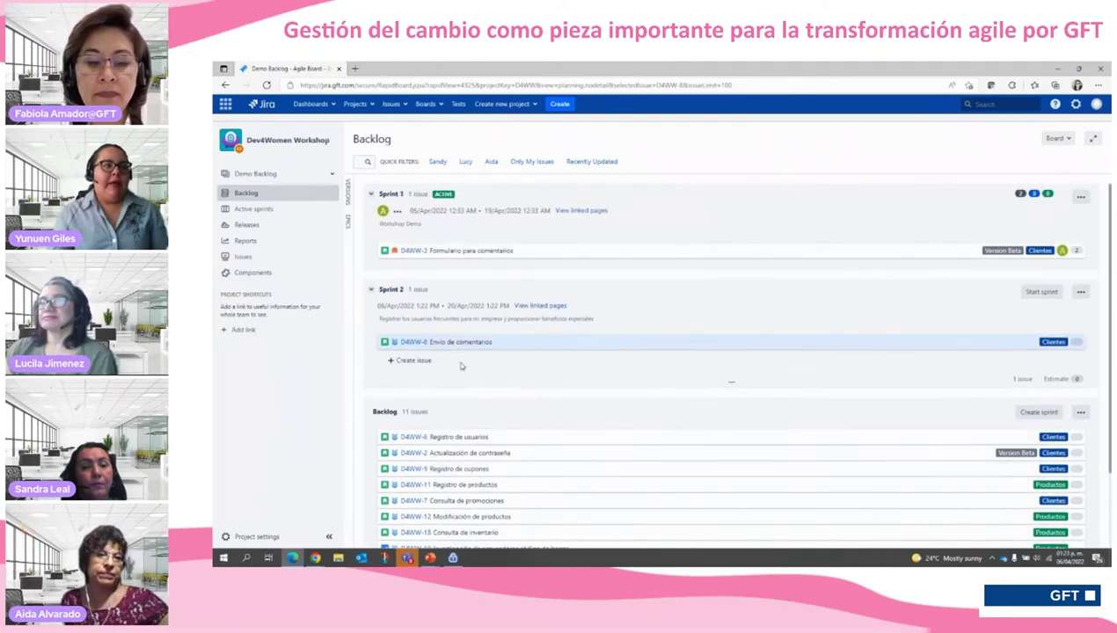
{"action": "left_click_drag", "start_coordinate": [487, 454], "coordinate": [486, 347]}
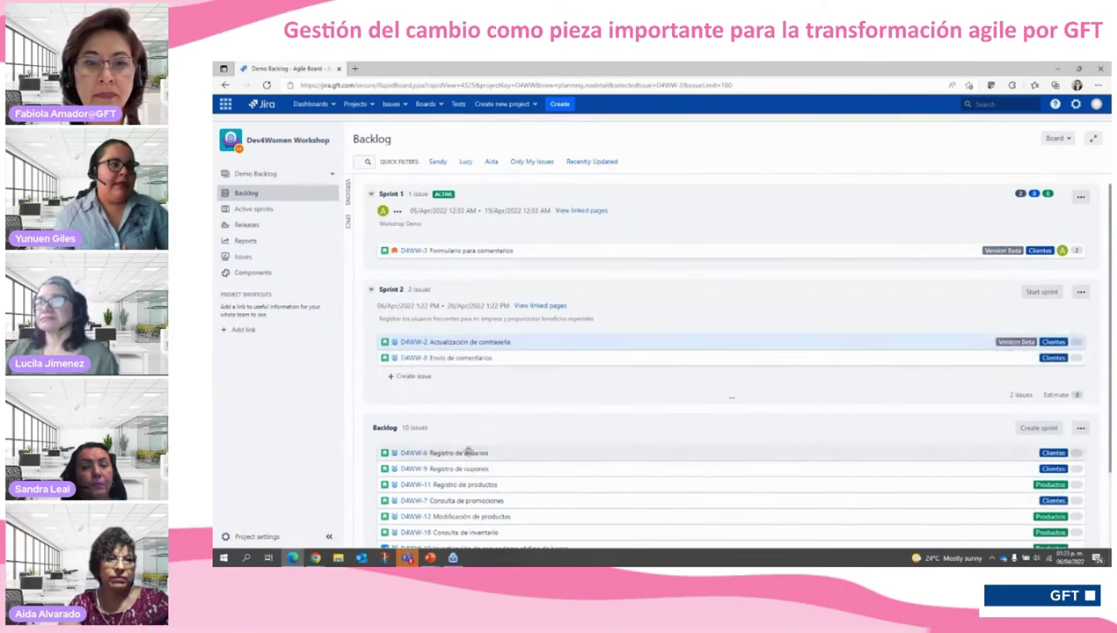
{"action": "left_click_drag", "start_coordinate": [474, 452], "coordinate": [471, 365]}
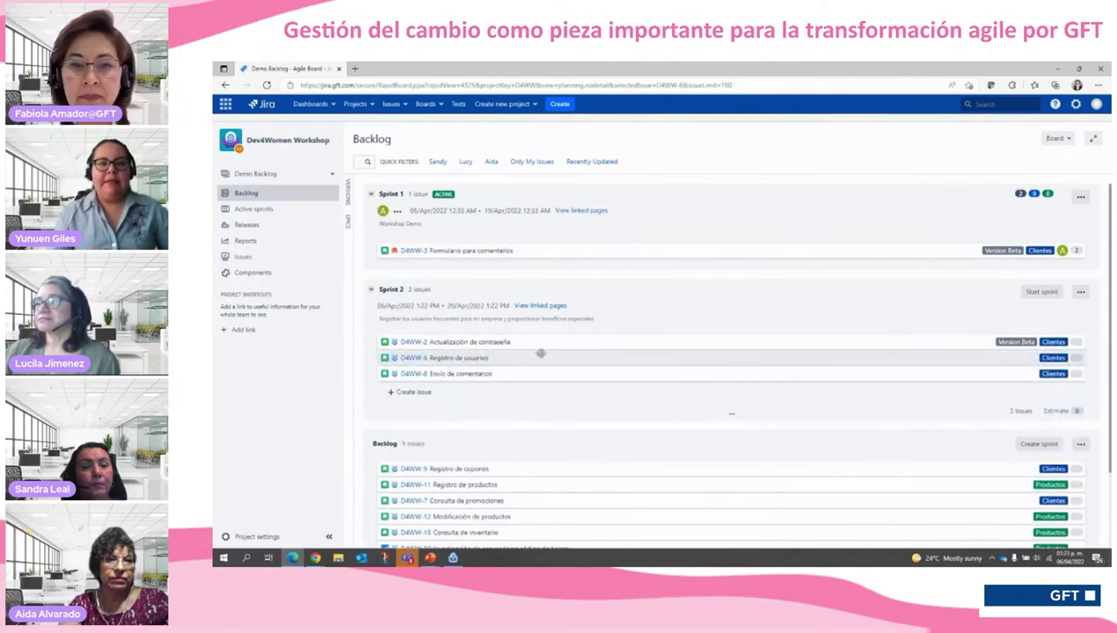
Step: Start Sprint 2 with its two-week duration and existing goal
{"action": "left_click", "coordinate": [1041, 292]}
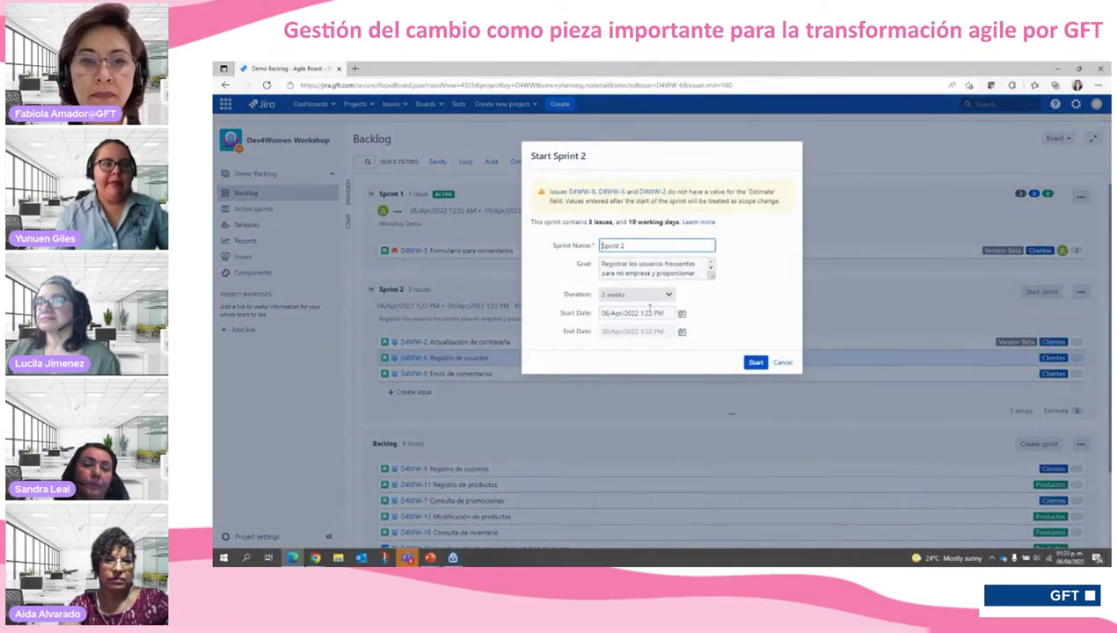
{"action": "left_click", "coordinate": [757, 363]}
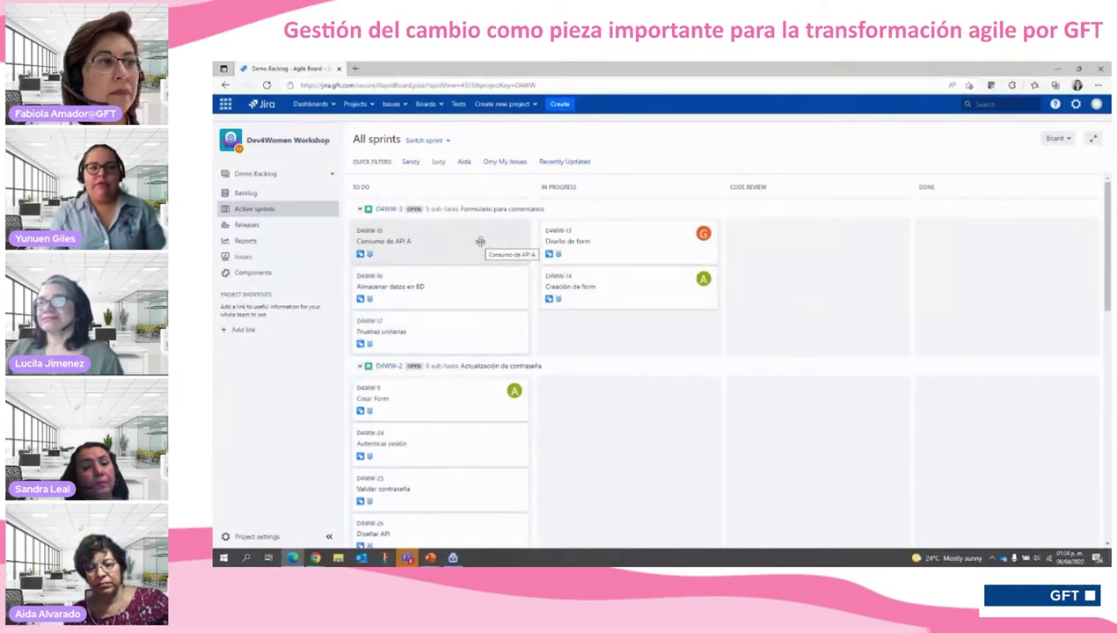
Step: On the sprint board, move sub-task "Consumo de API A" to In Progress and "Diseño de form" back to To Do
{"action": "left_click_drag", "start_coordinate": [455, 239], "coordinate": [614, 236]}
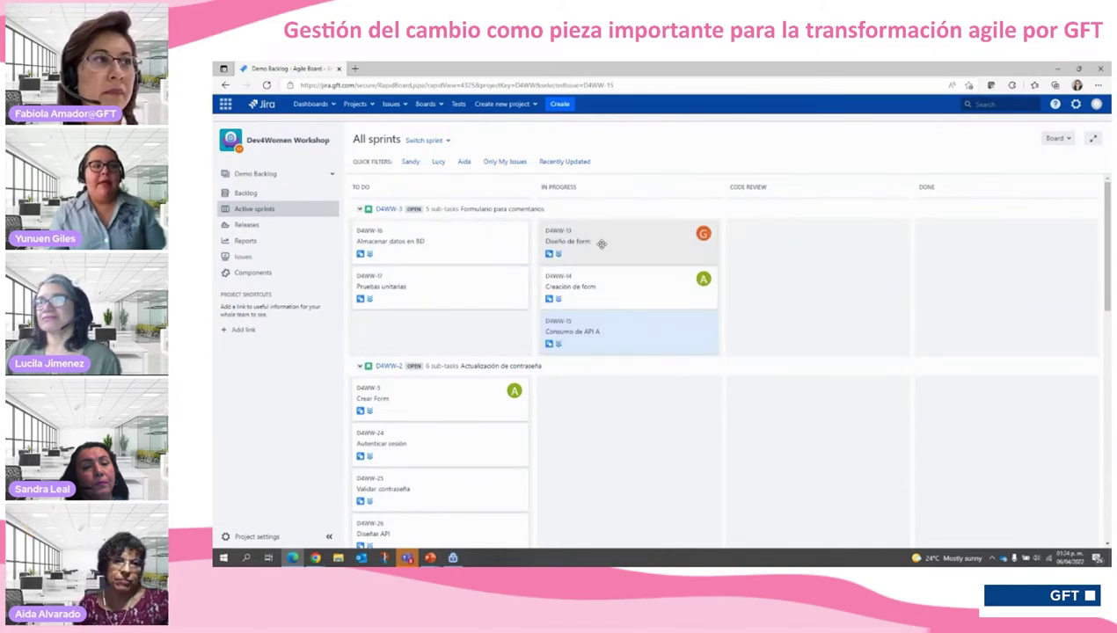
{"action": "left_click_drag", "start_coordinate": [602, 243], "coordinate": [435, 245]}
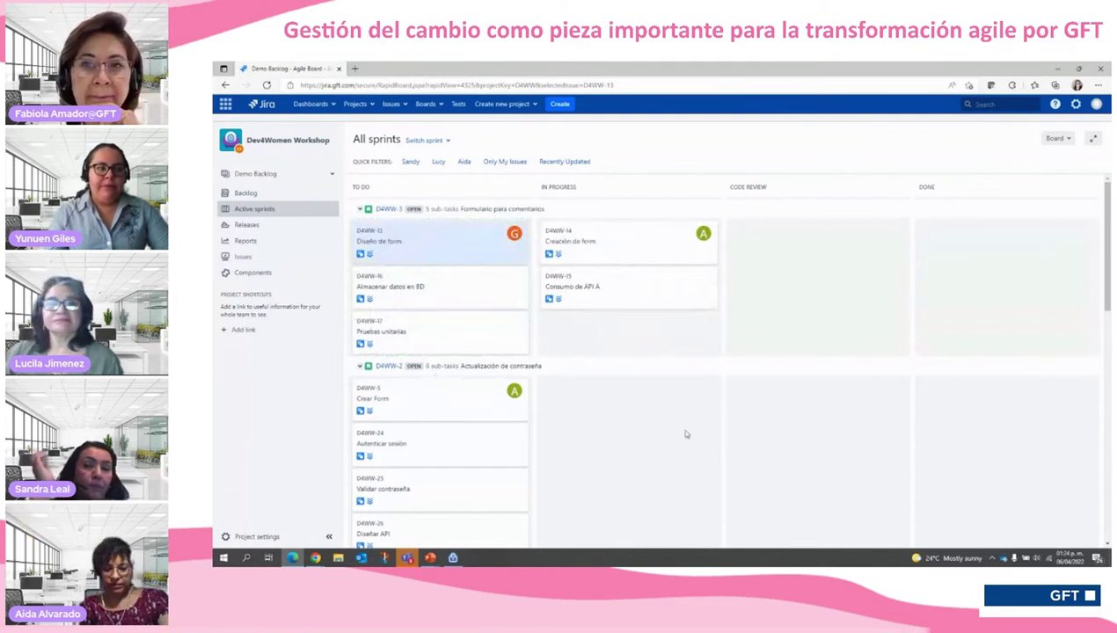
Step: Look over the sub-tasks of the other stories on the sprint board and switch to the presentation slides
{"action": "scroll", "coordinate": [683, 431], "scroll_direction": "down", "scroll_amount": 1}
{"action": "scroll", "coordinate": [682, 431], "scroll_direction": "down", "scroll_amount": 1}
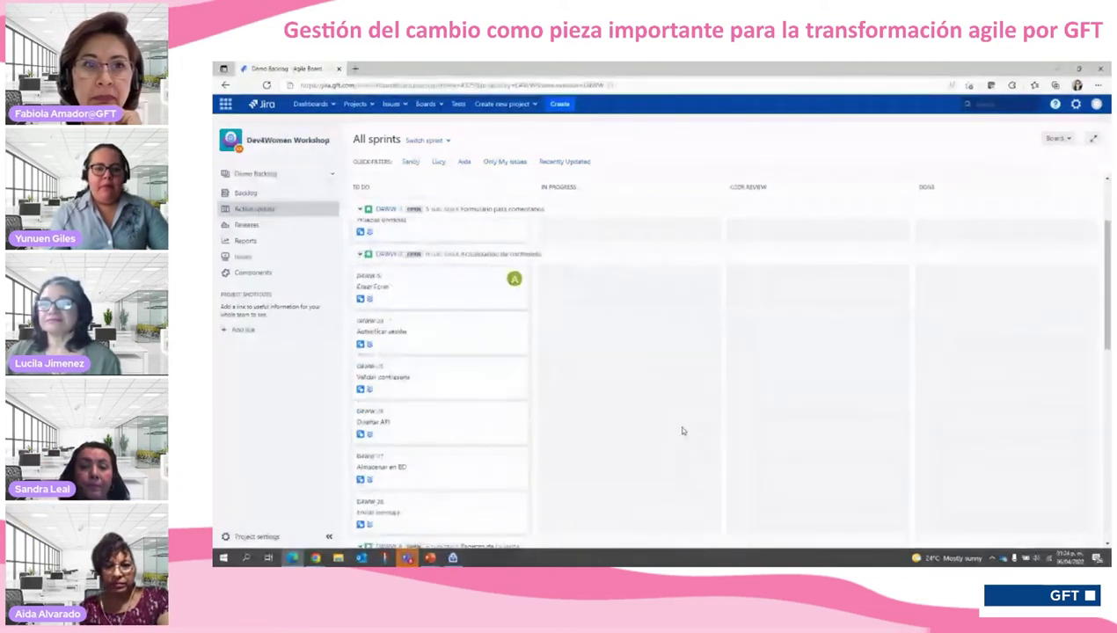
{"action": "scroll", "coordinate": [682, 431], "scroll_direction": "down", "scroll_amount": 2}
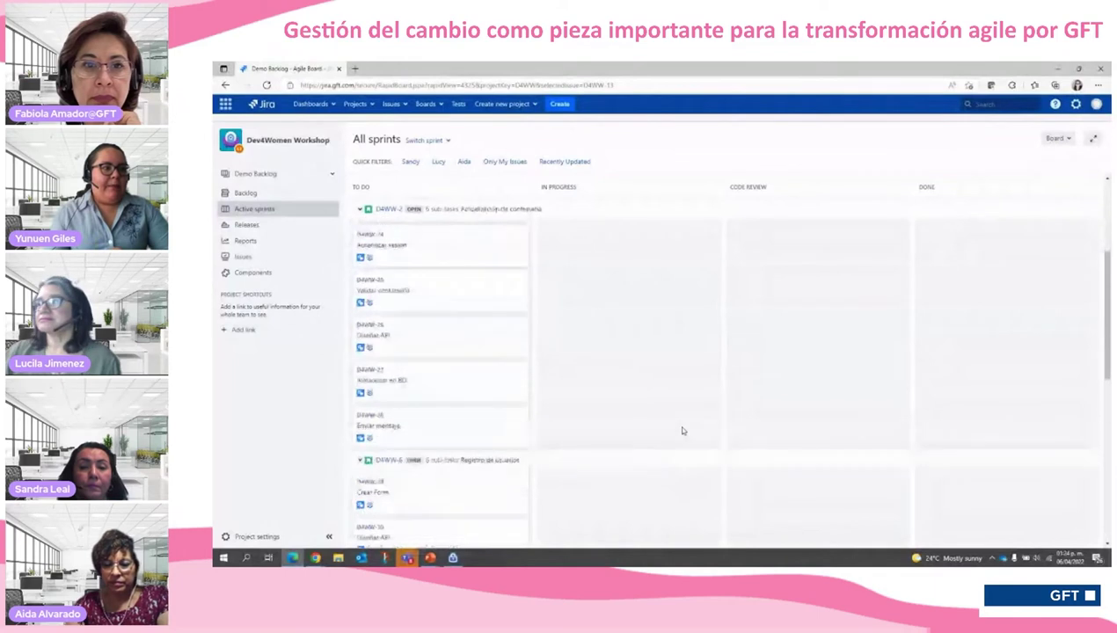
{"action": "scroll", "coordinate": [682, 422], "scroll_direction": "up", "scroll_amount": 3}
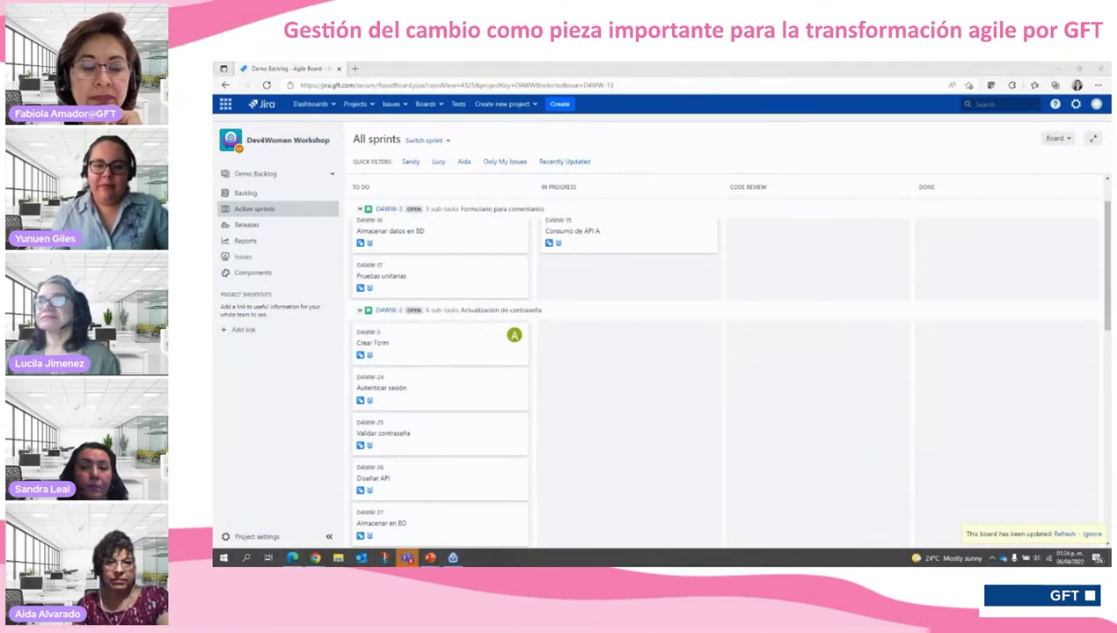
{"action": "key", "text": "alt+Tab"}
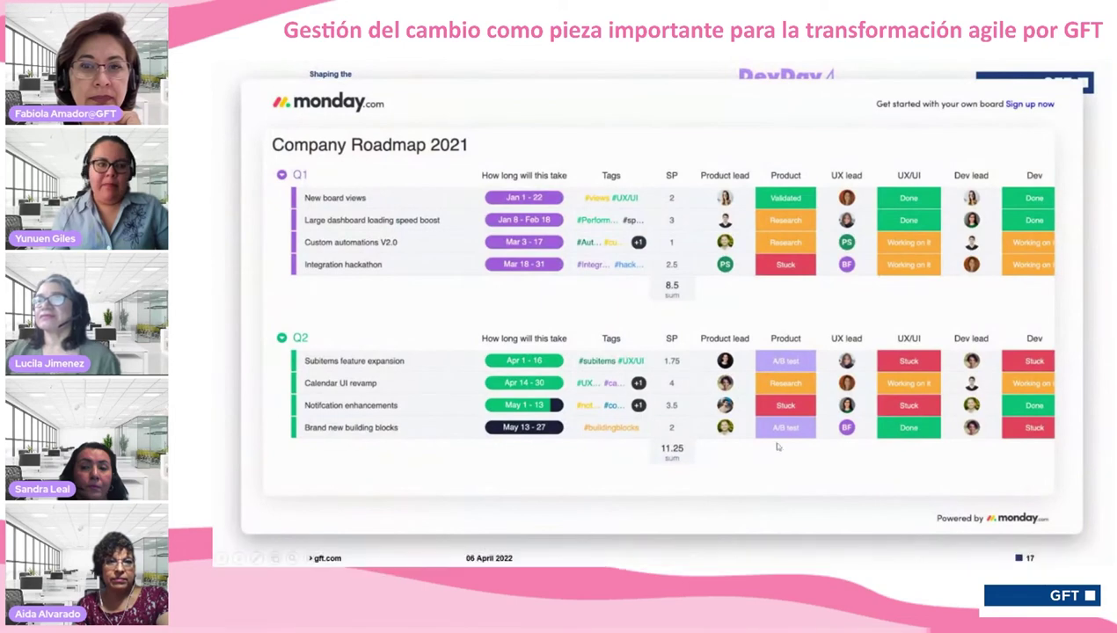